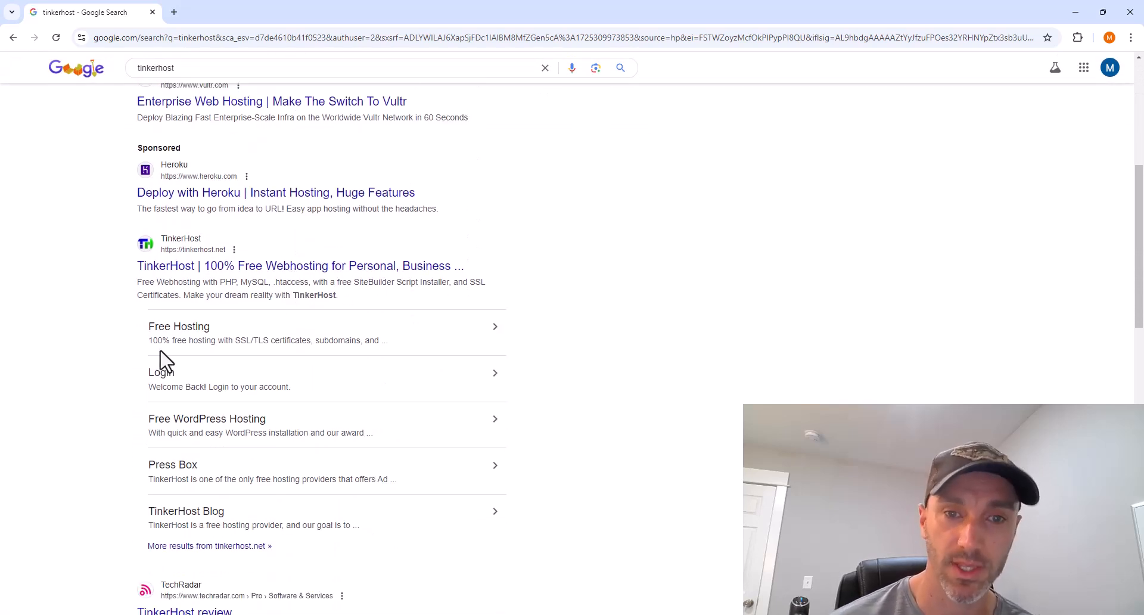
- Start TinkerHost Free Hosting sign-up with Personal Account chosen and the cookie notice accepted
left_click(177, 331)
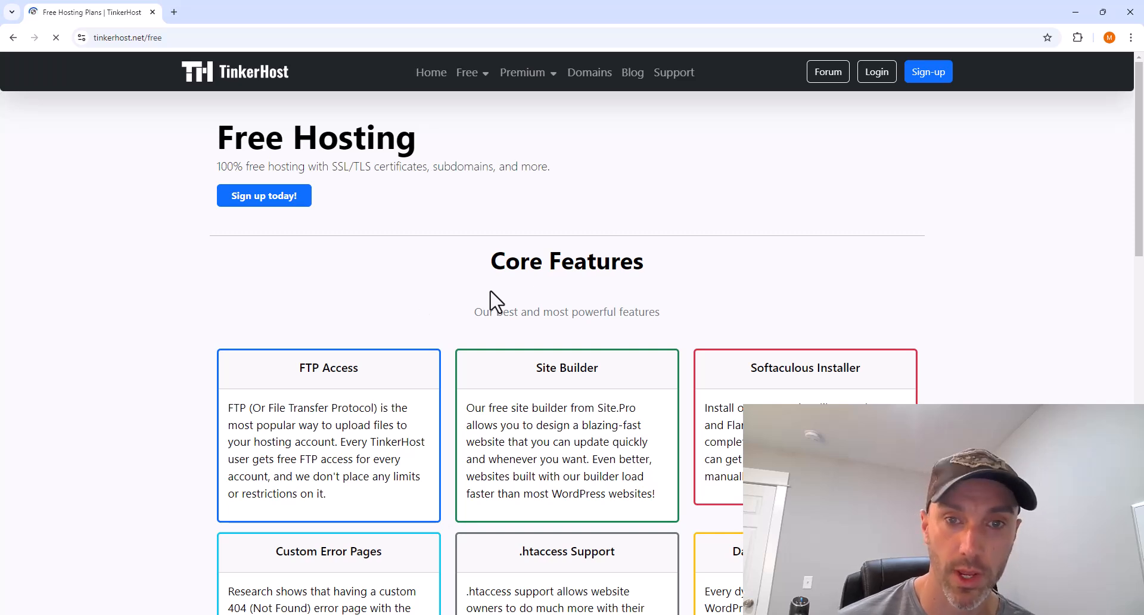
left_click(921, 77)
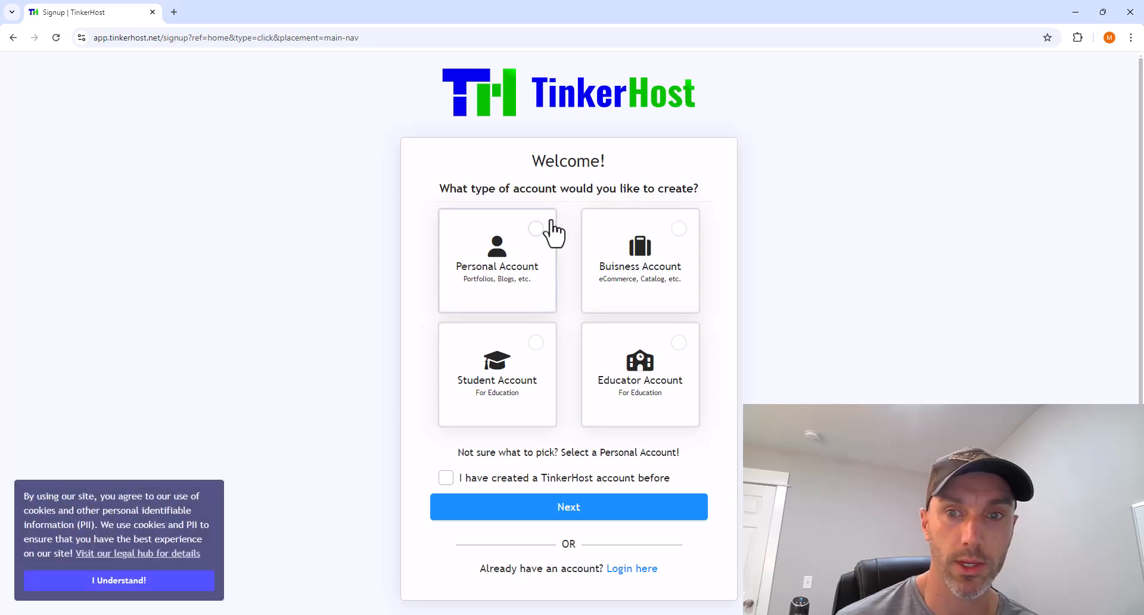
left_click(531, 232)
left_click(177, 588)
left_click(447, 479)
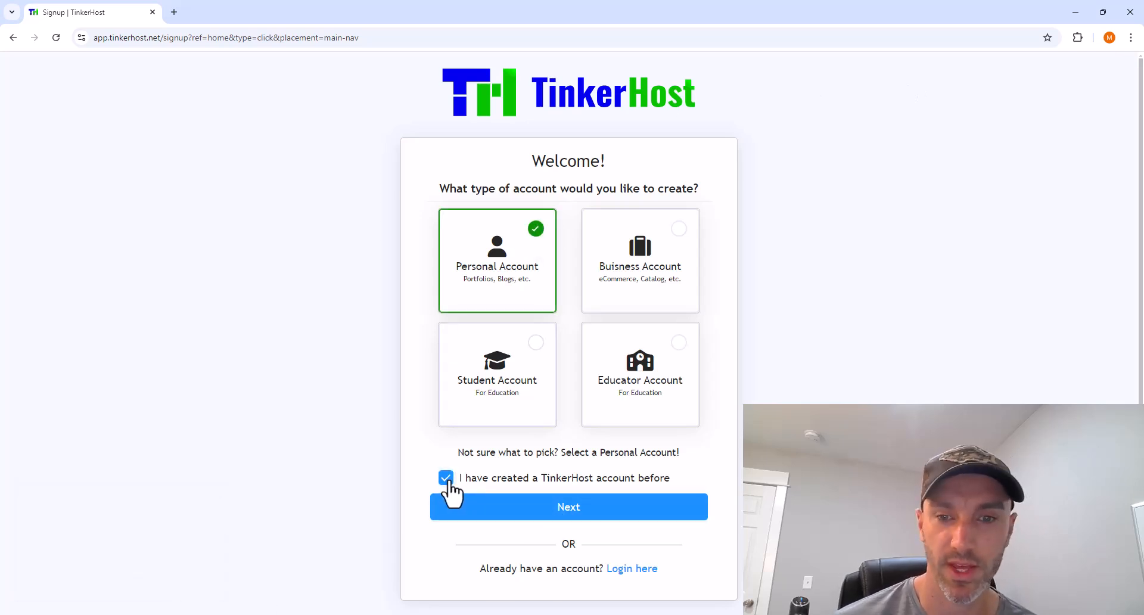
left_click(447, 480)
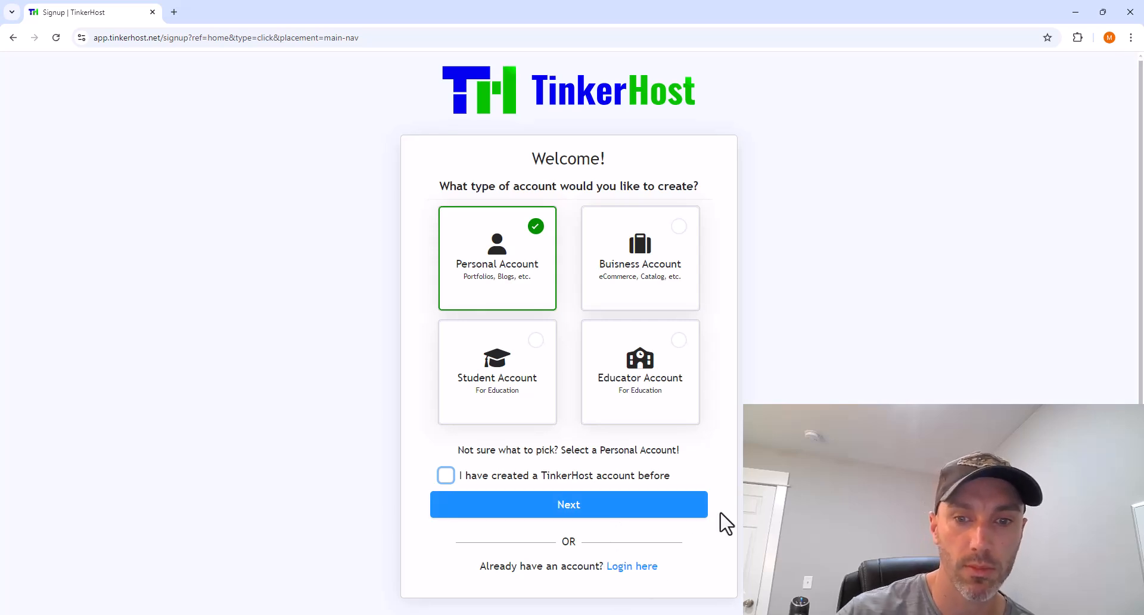
- Enter the first name, last name and e-mail address on the personal sign-up form
left_click(586, 514)
left_click(467, 245)
key("Tab")
key("Tab")
type("bigstupid")
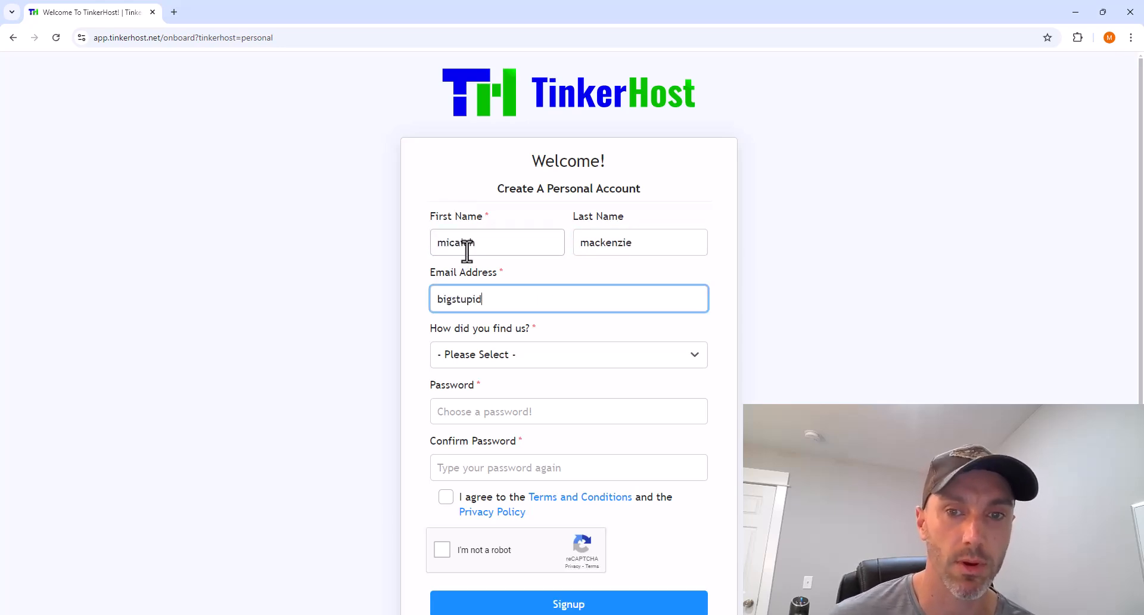
- Choose YouTube as referral source, set the password, accept terms and reCAPTCHA, and submit
left_click(480, 355)
left_click(481, 411)
left_click(481, 412)
type("•••••••••")
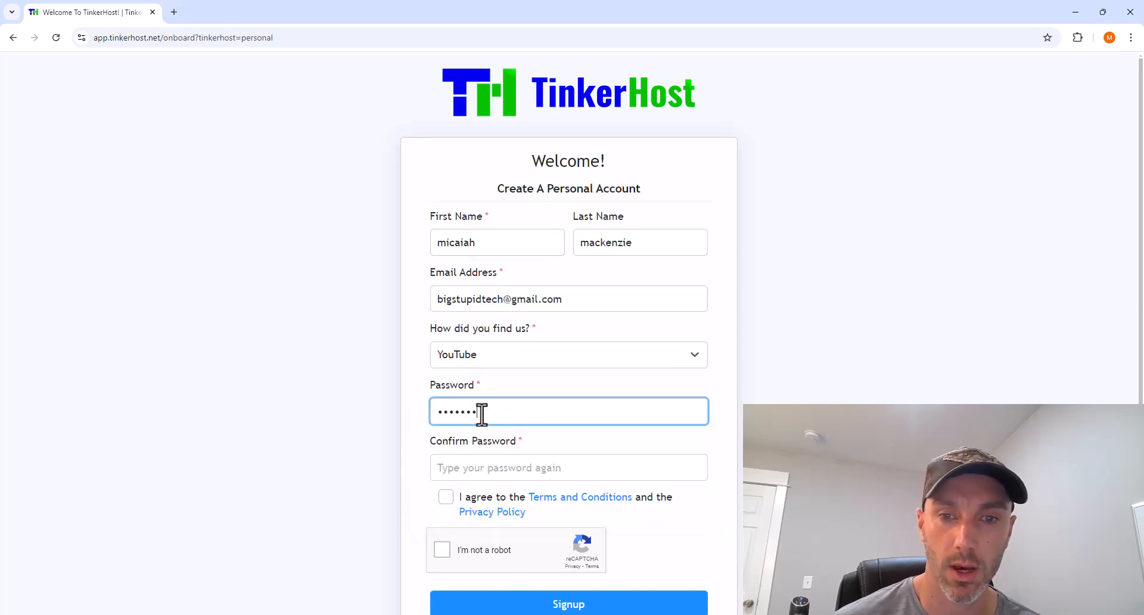
left_click(482, 469)
type("•")
left_click(446, 497)
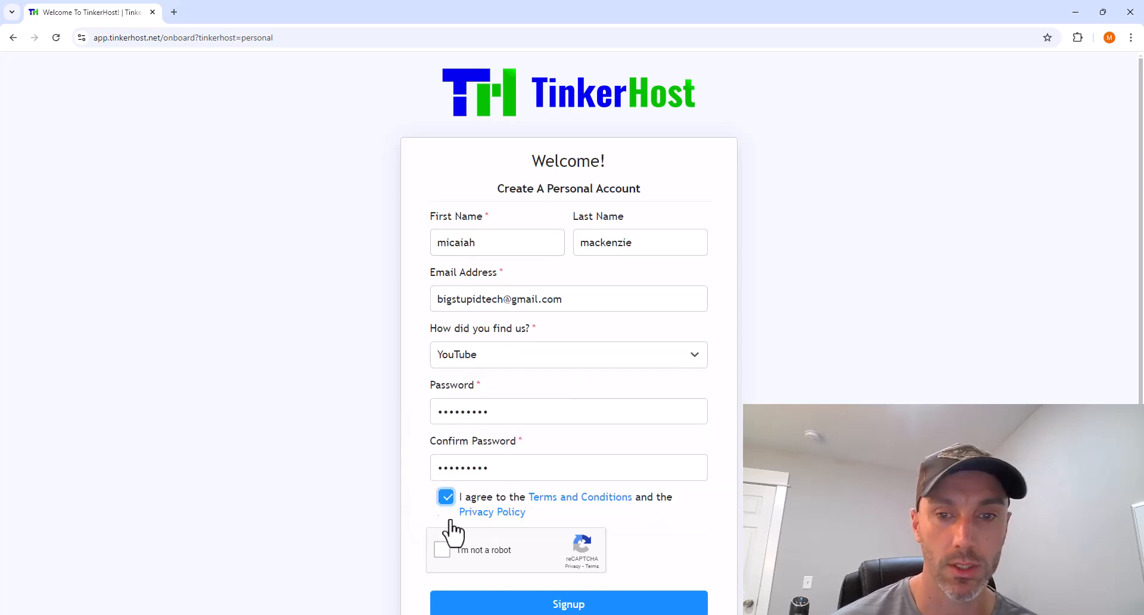
left_click(442, 551)
left_click(560, 604)
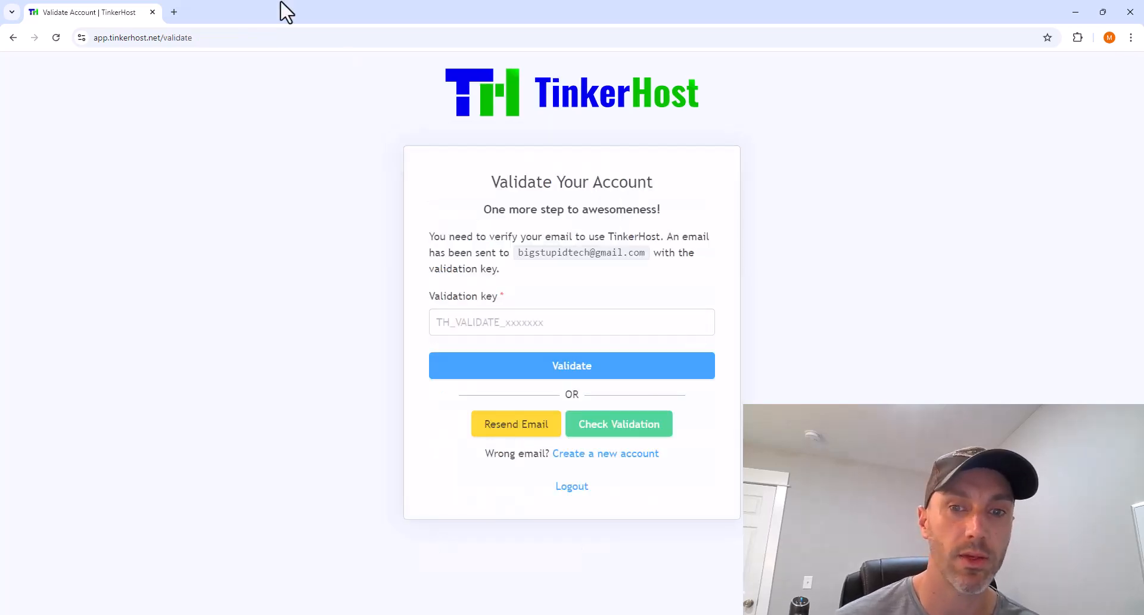
- Validate the account via the welcome e-mail link and activate it on the welcome page
right_click(109, 24)
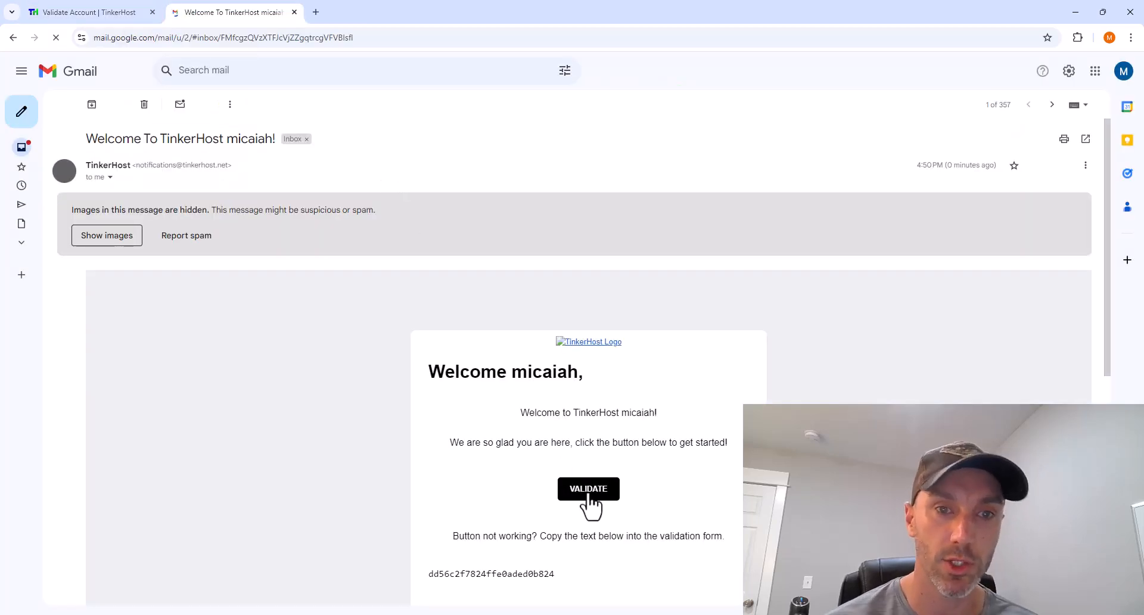
left_click(589, 494)
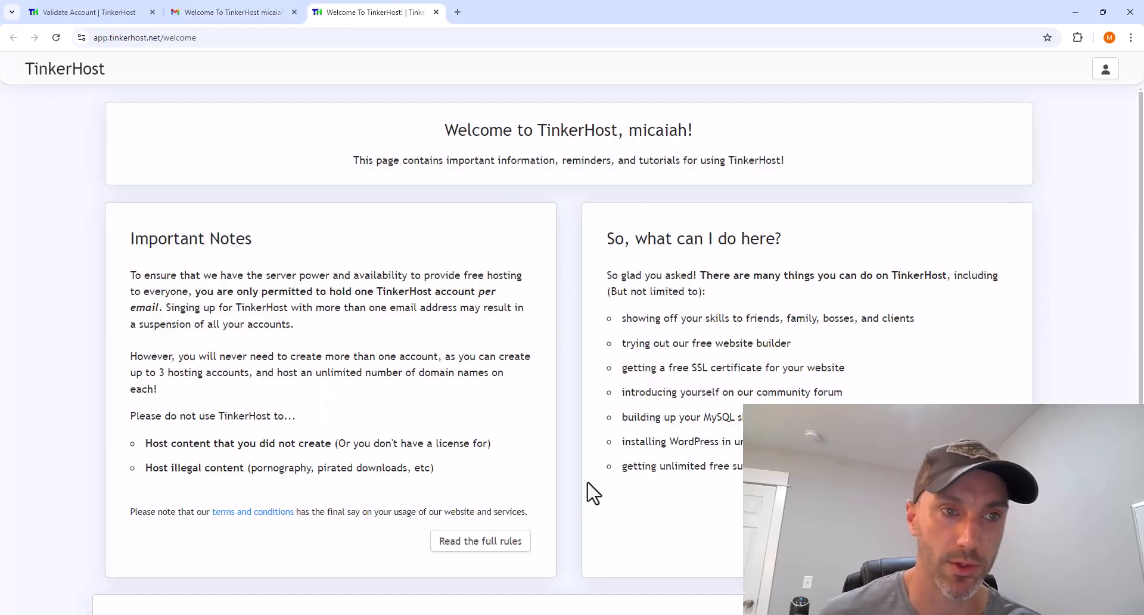
scroll(694, 498, "down", 5)
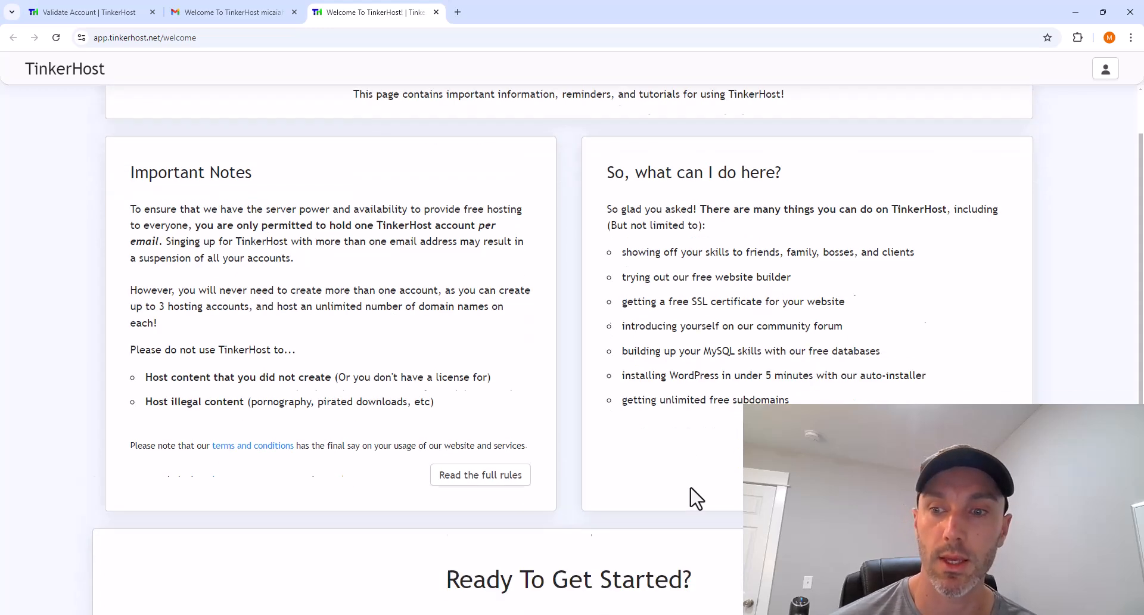
left_click(596, 487)
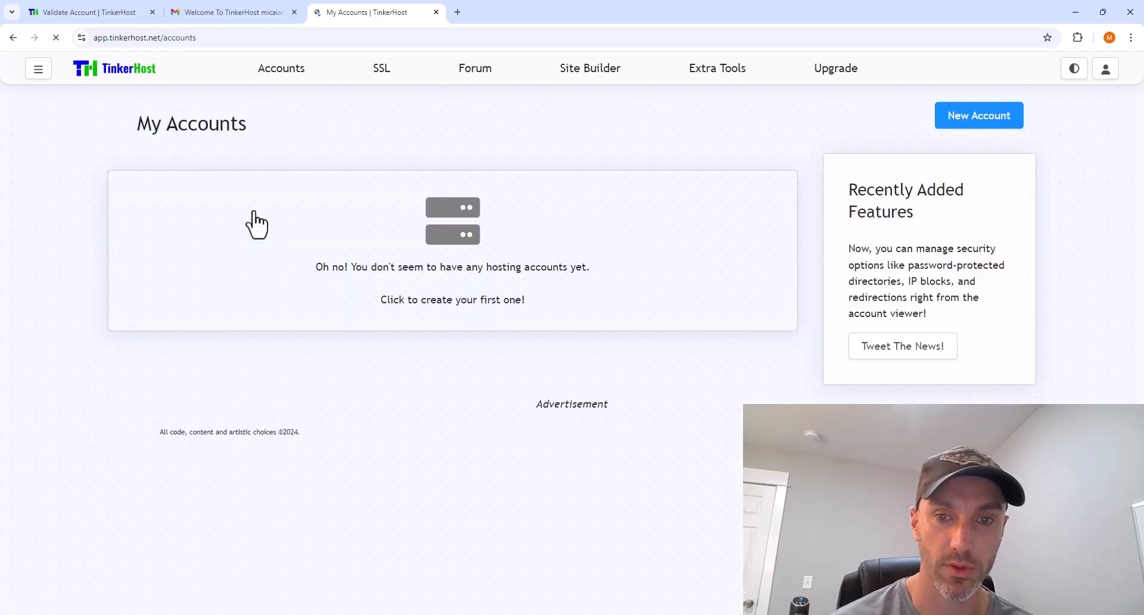
- Start a hosting account for custom domain languageby.com, validate it, and select nameserver ns1.thsite.top
left_click(490, 303)
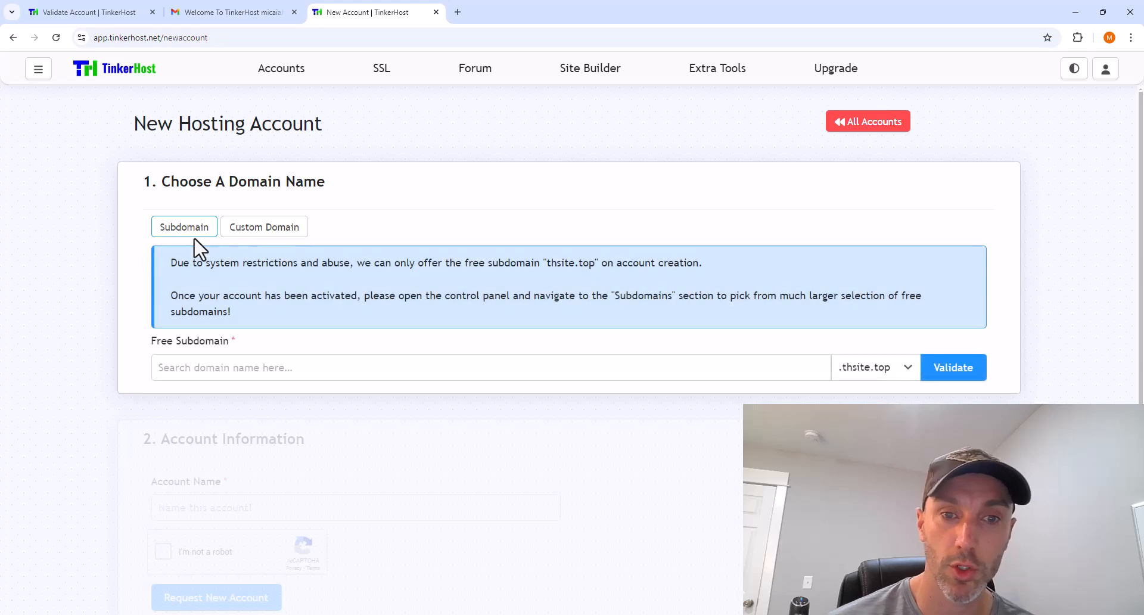
left_click(260, 235)
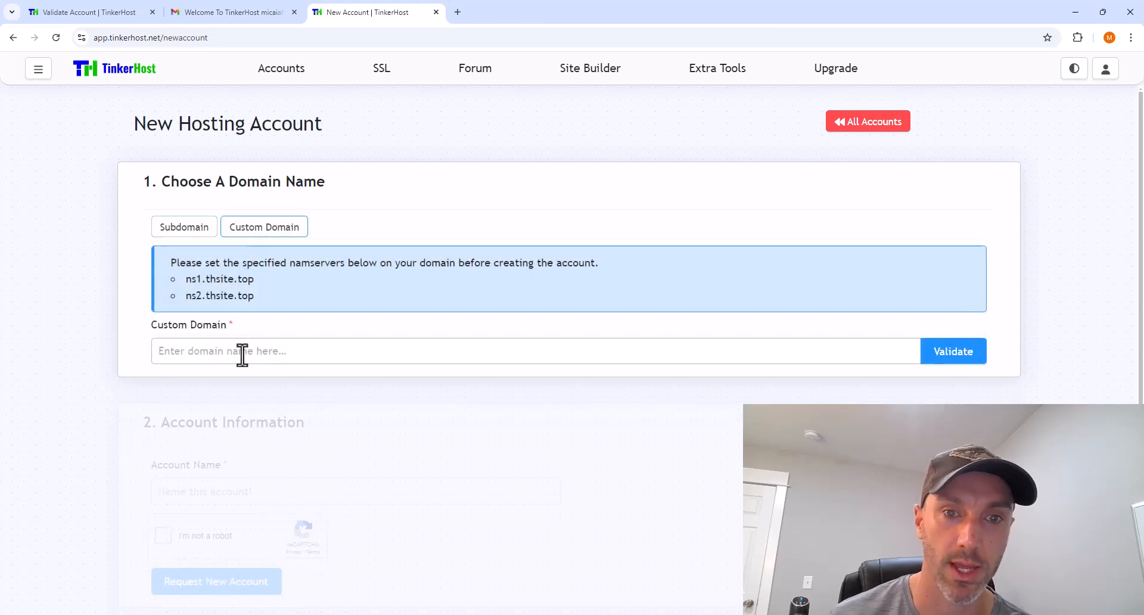
left_click(242, 354)
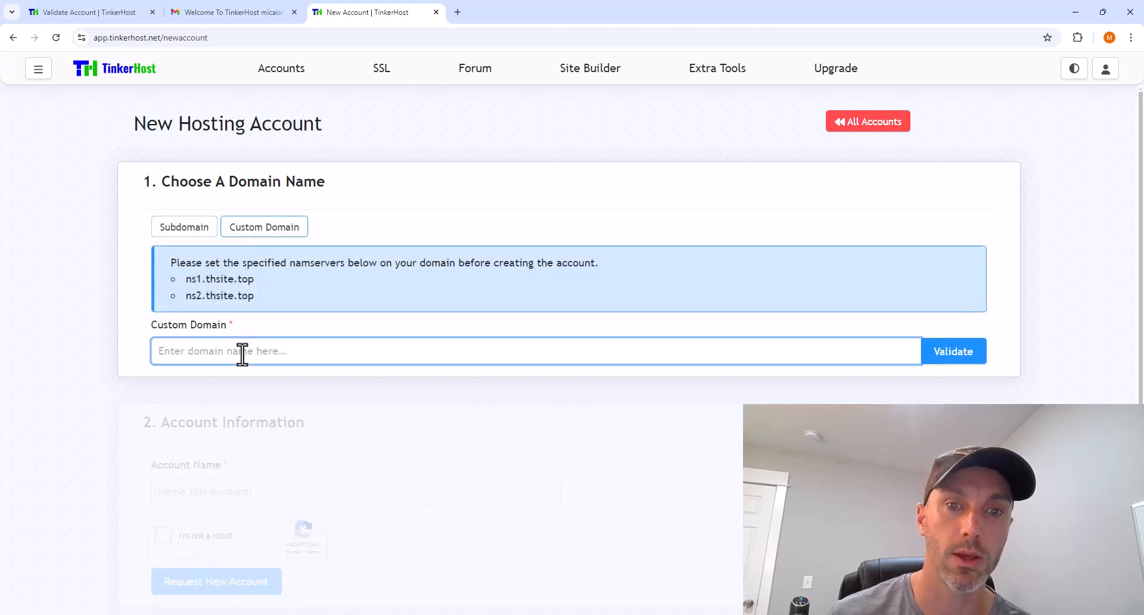
type("languageby.com")
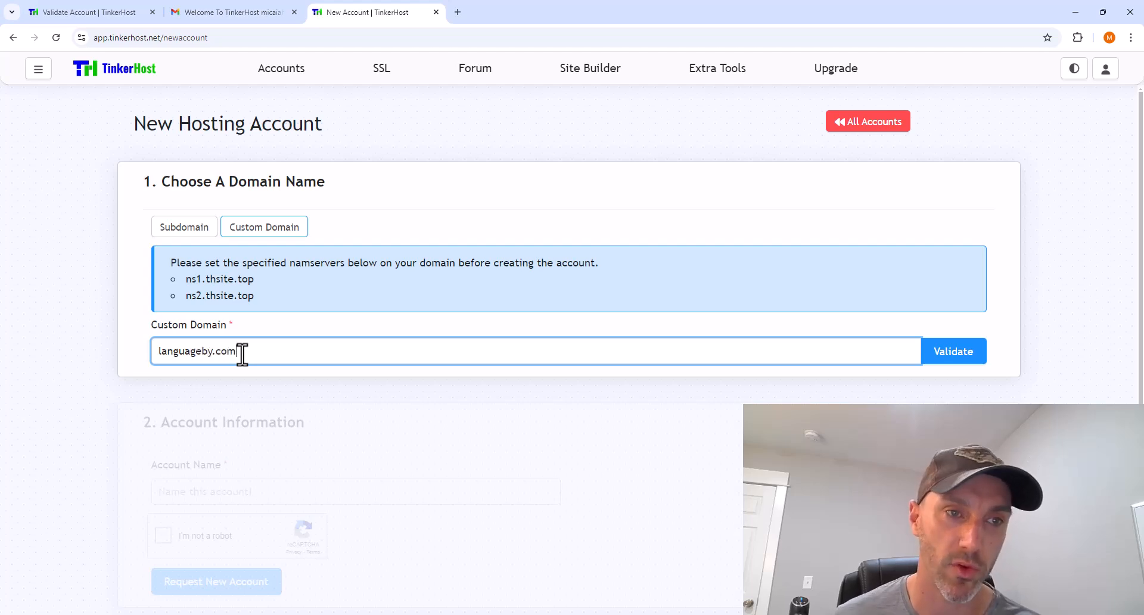
left_click(948, 357)
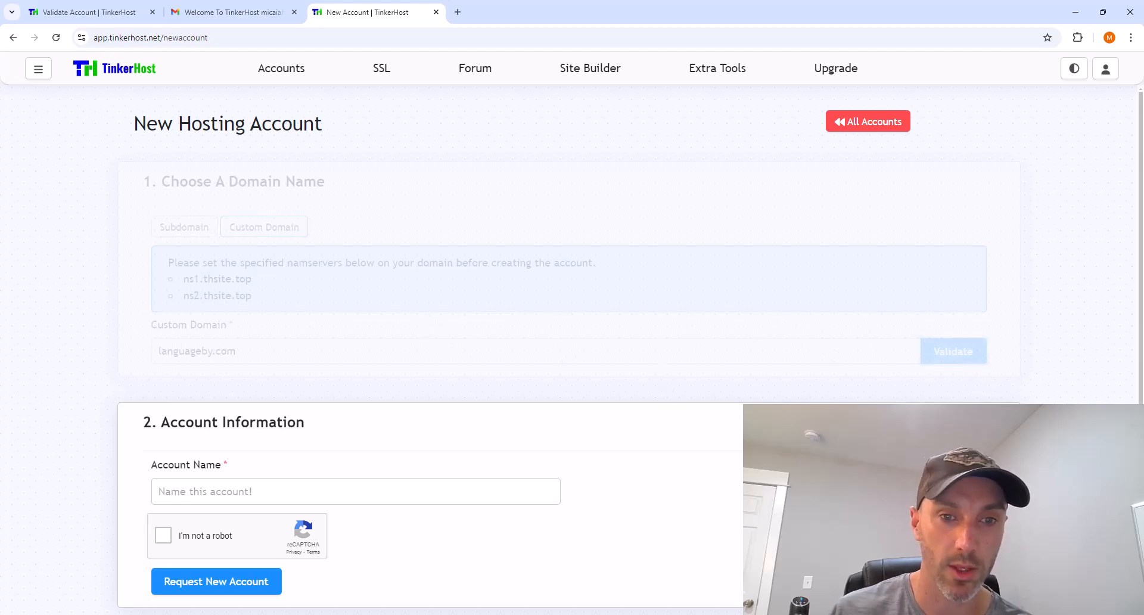
left_click_drag(184, 281, 256, 287)
left_click_drag(249, 279, 257, 279)
key("ctrl+c")
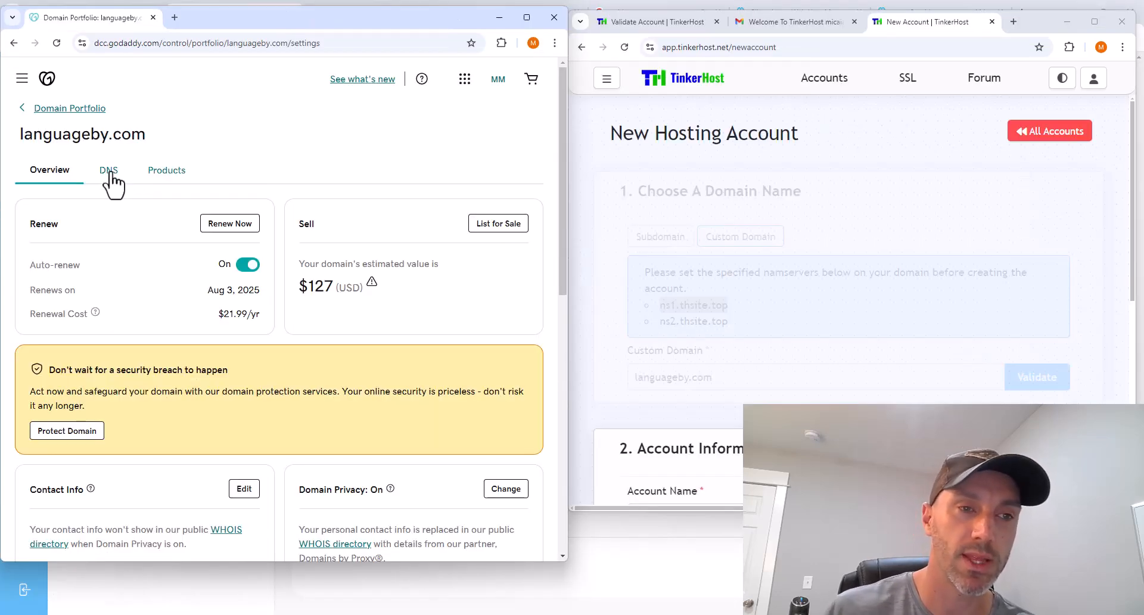
- Open languageby.com's nameserver settings in GoDaddy and switch to custom nameservers
left_click(109, 171)
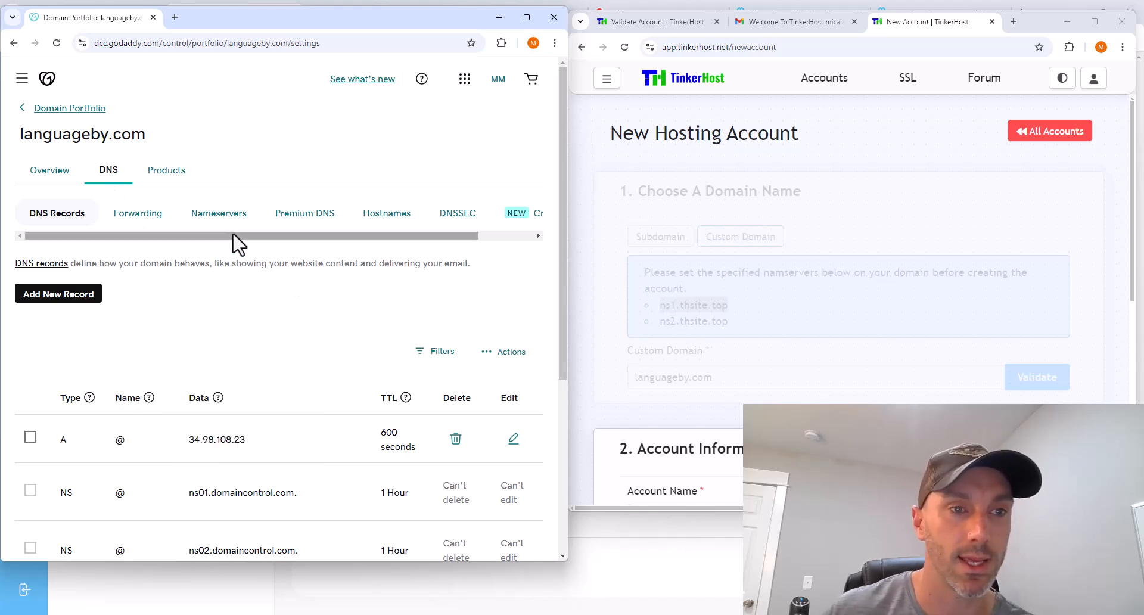
left_click(219, 216)
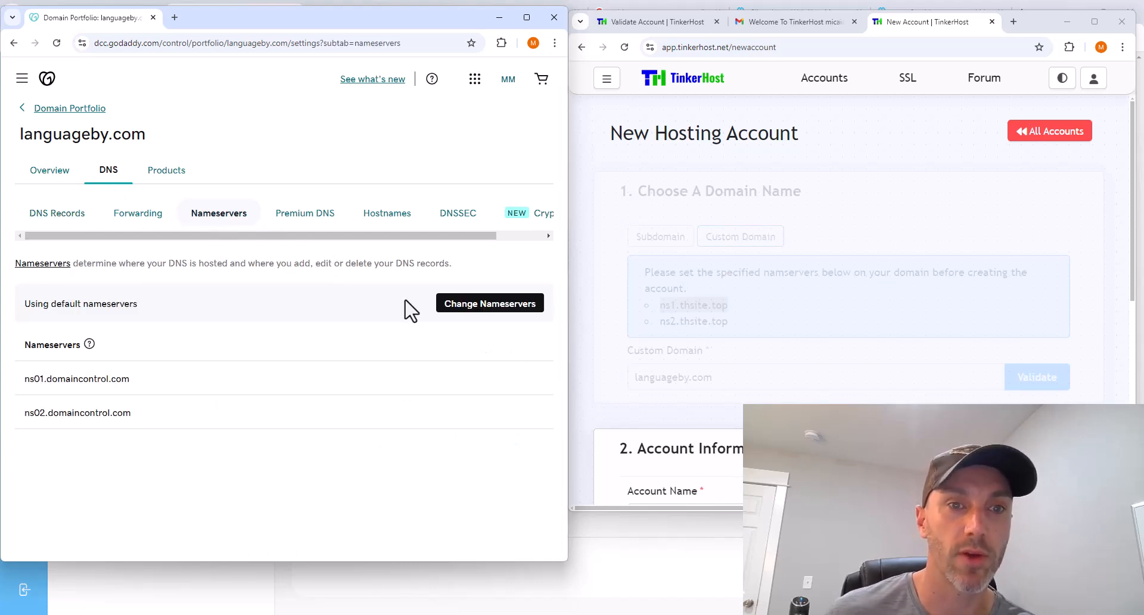
left_click(523, 308)
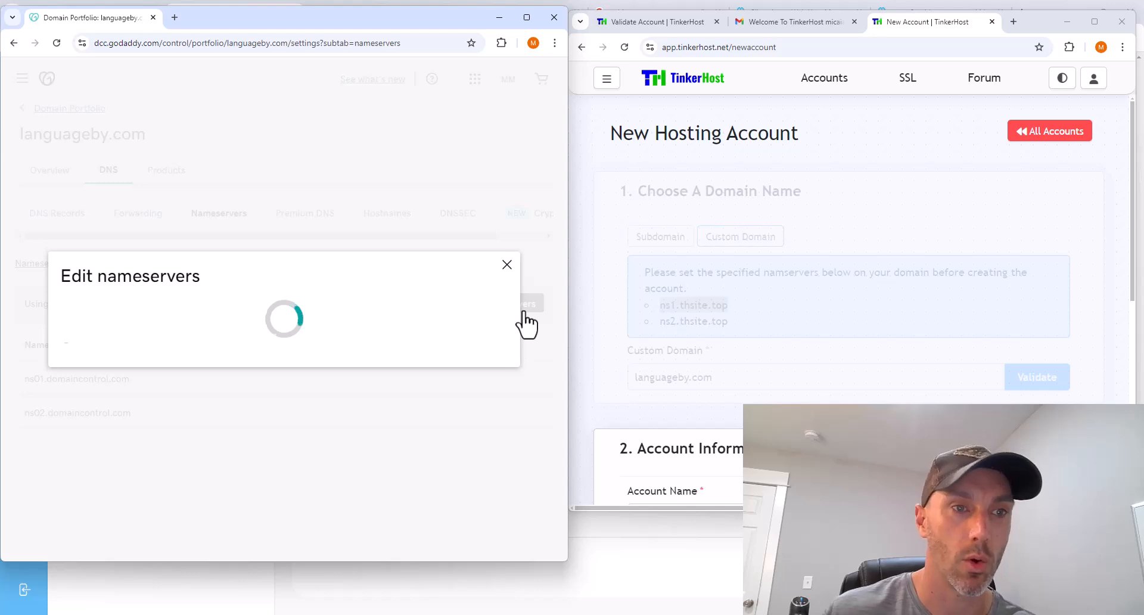
left_click(69, 350)
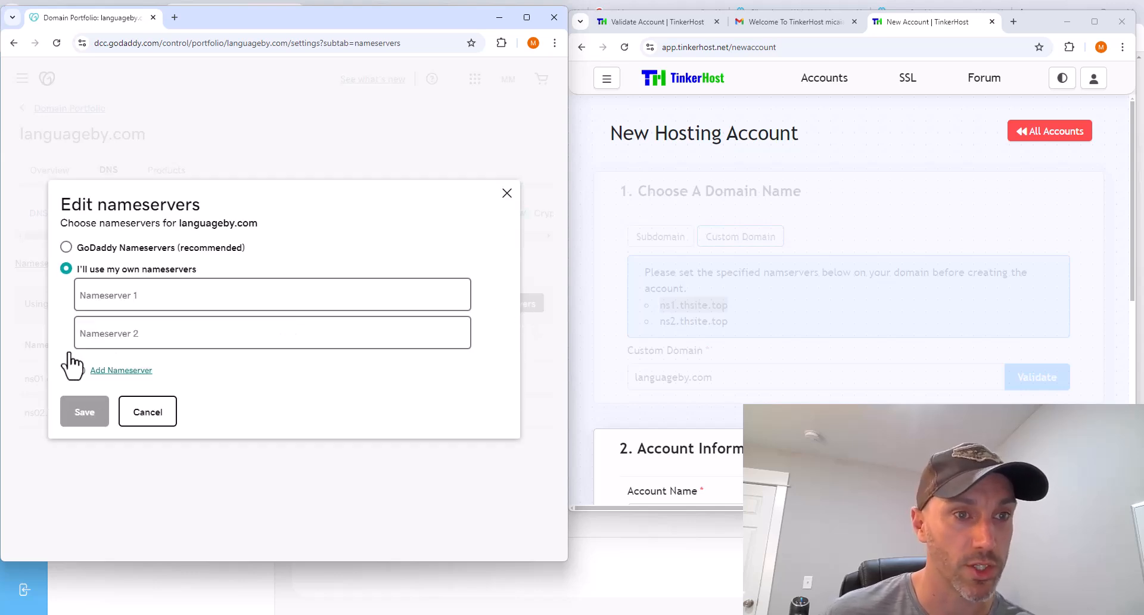
- Enter ns1.thsite.top and ns2.thsite.top as the nameservers, save, and confirm the change
left_click(110, 295)
key("ctrl+v")
left_click(133, 333)
key("ctrl+v")
left_click(94, 333)
key("BackSpace")
type("2")
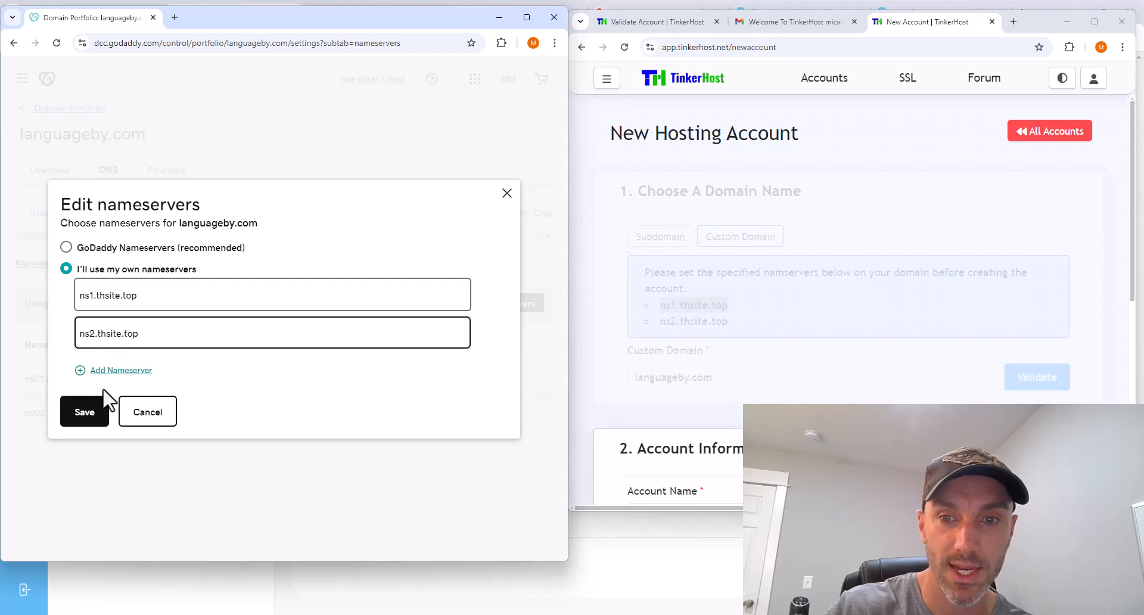
left_click(87, 418)
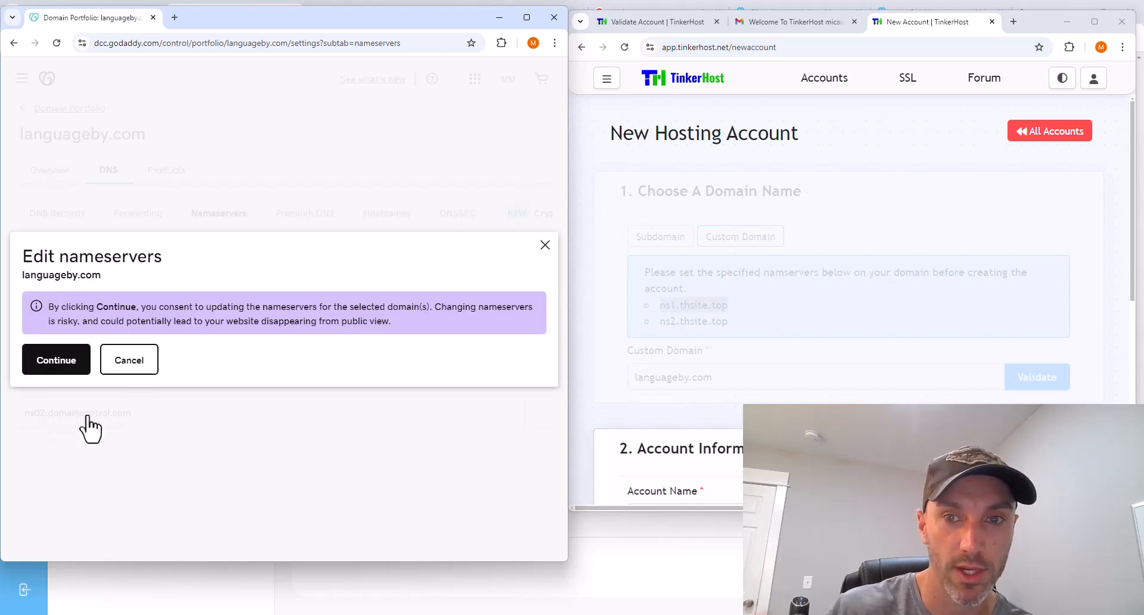
left_click(80, 360)
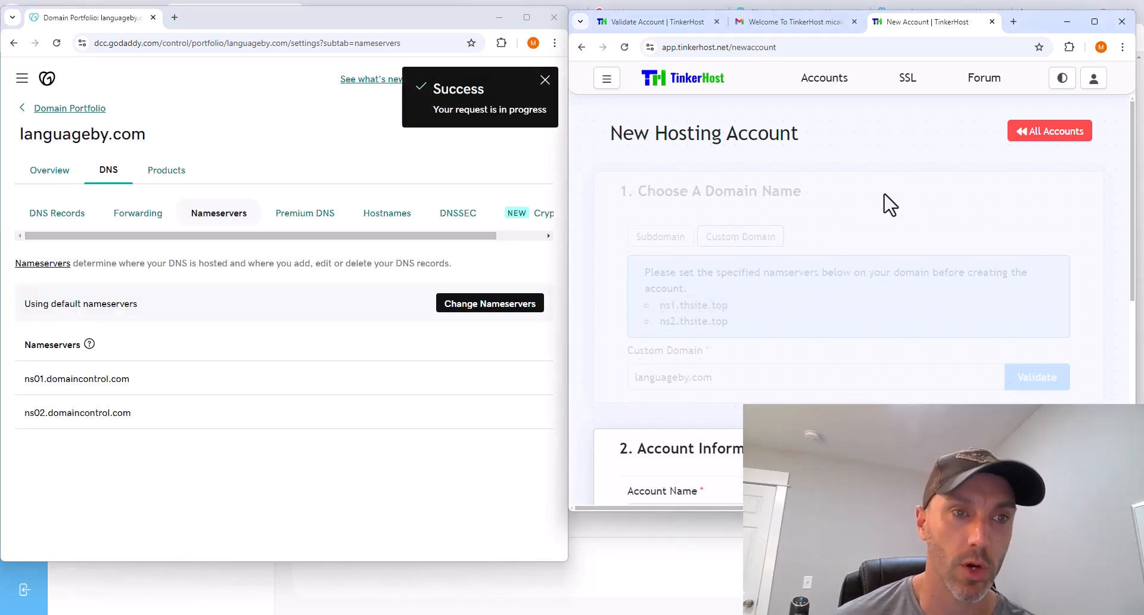
left_click(1095, 22)
- Request the hosting account named LanguageBy, then open its SSL Security Certificates page
scroll(736, 407, "down", 3)
left_click(260, 315)
type("LanguageBy")
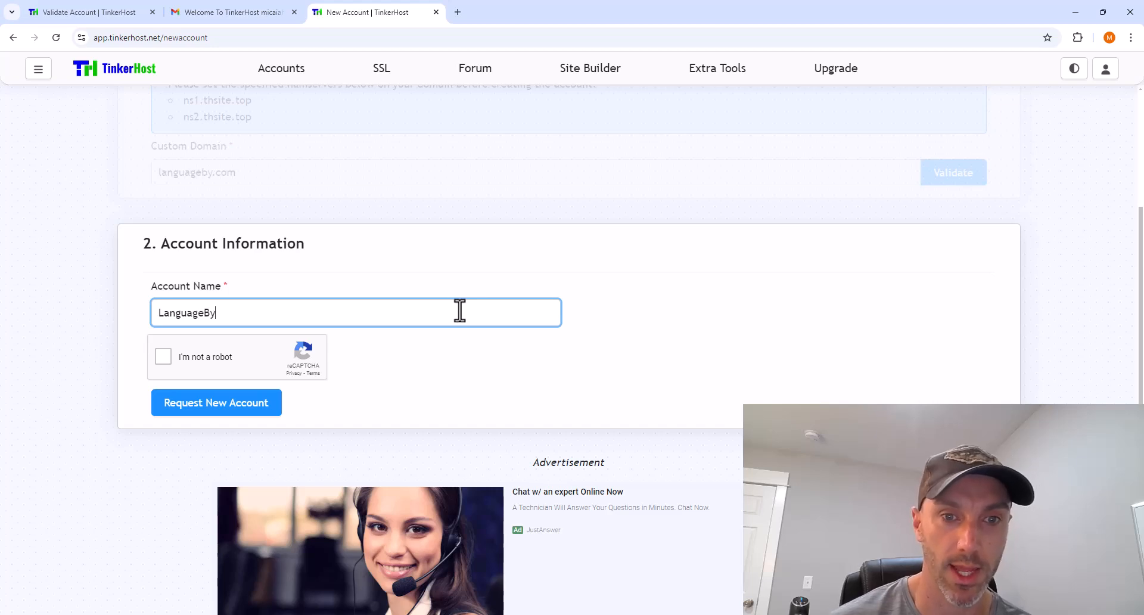
left_click(163, 358)
left_click(219, 403)
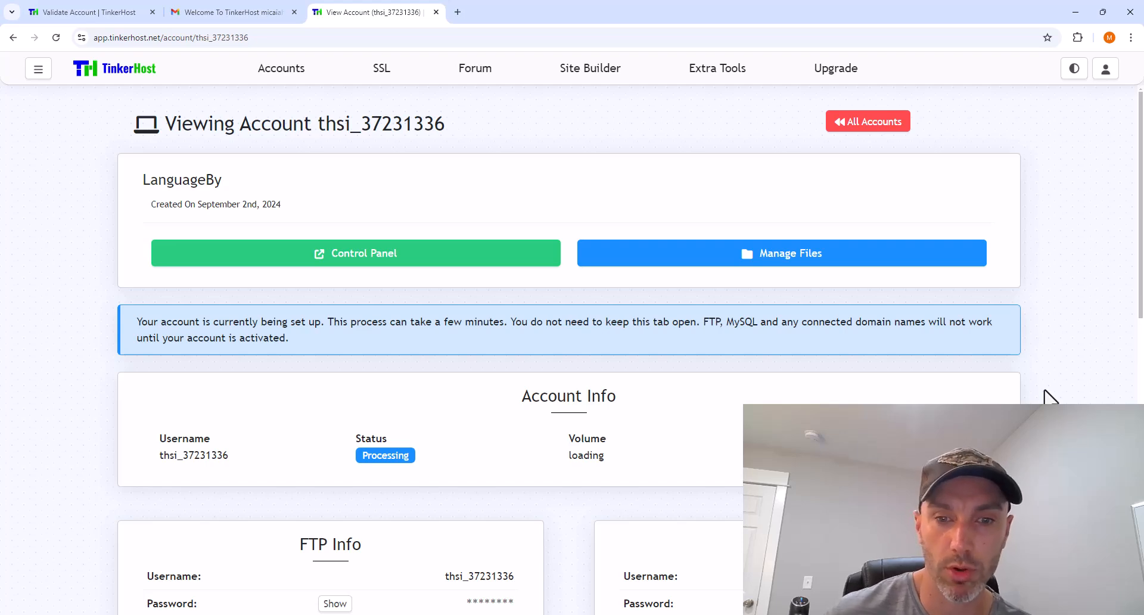
scroll(1052, 396, "down", 8)
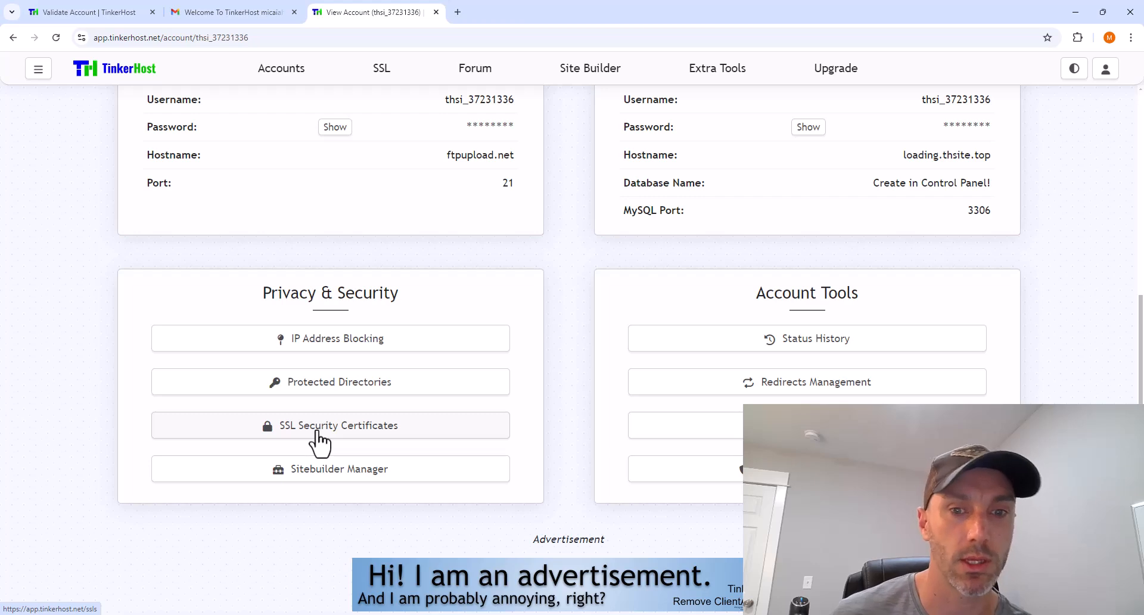
left_click(317, 433)
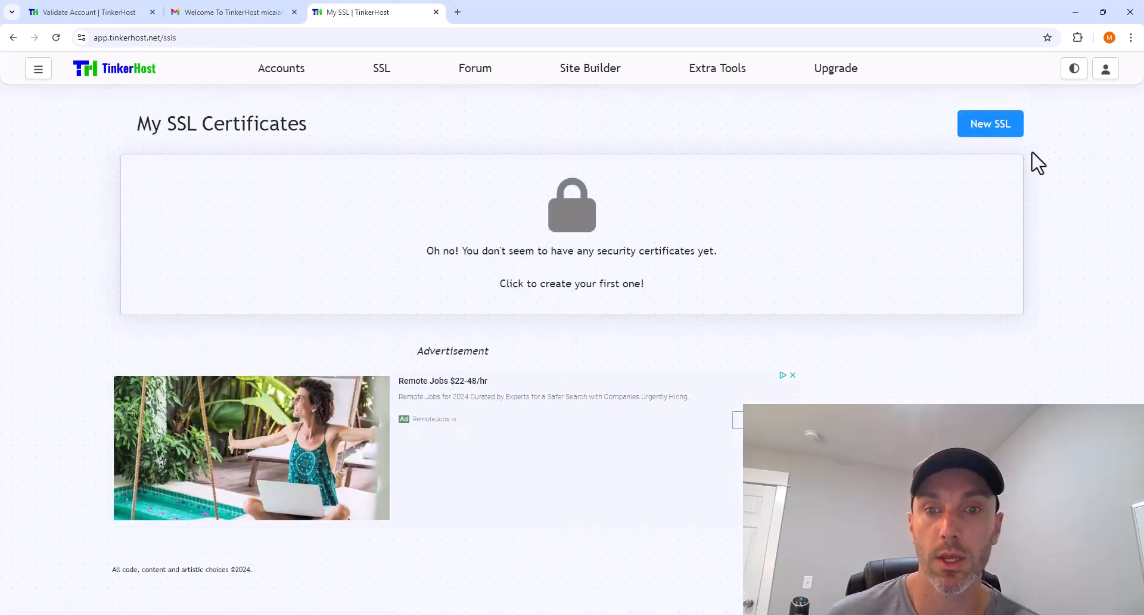
- Request a GoGetSSL certificate for languageby.com with Auto Install enabled
left_click(994, 130)
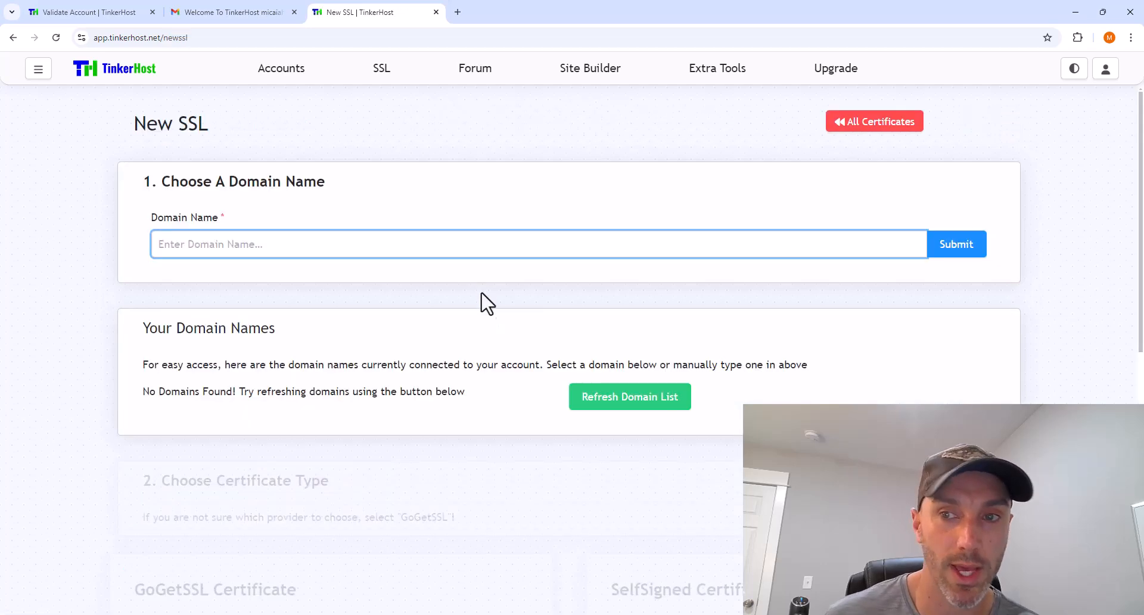
type("languageby.com")
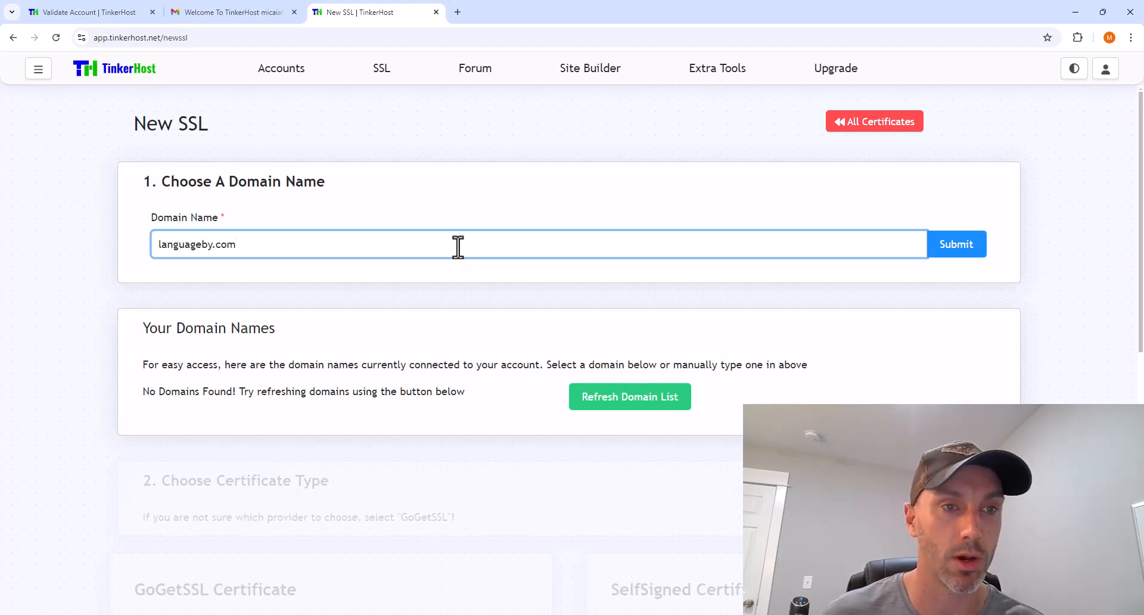
left_click(958, 249)
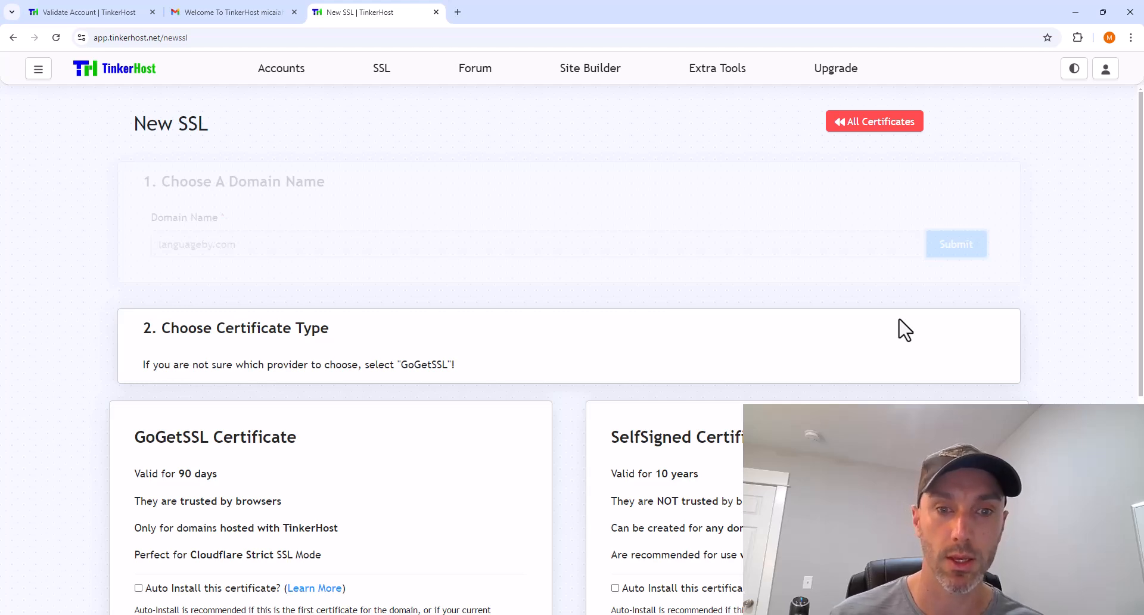
scroll(906, 332, "down", 2)
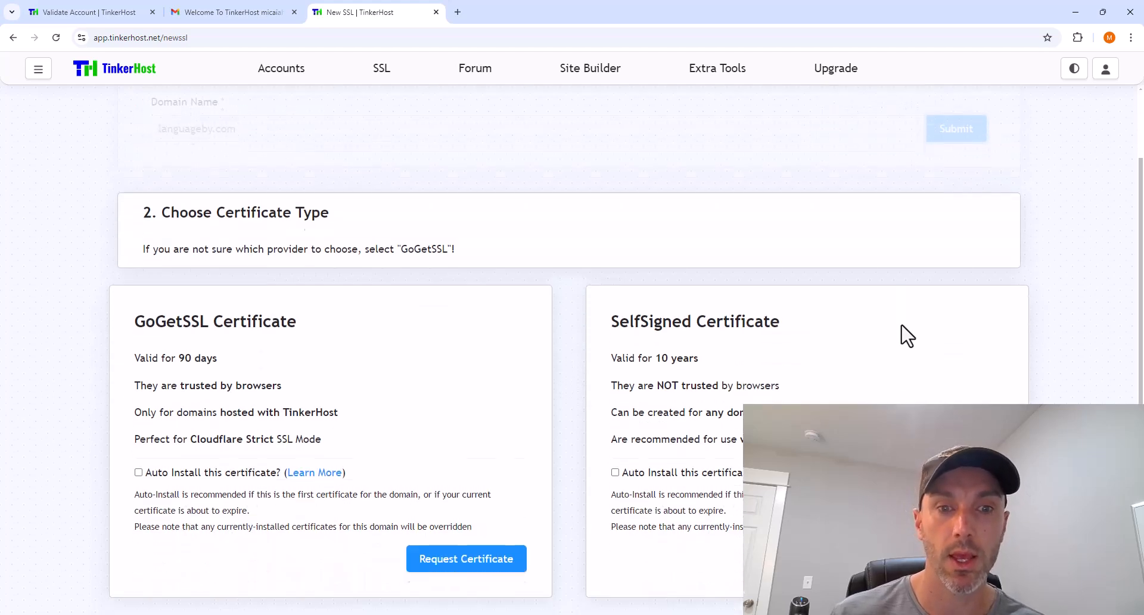
left_click(138, 468)
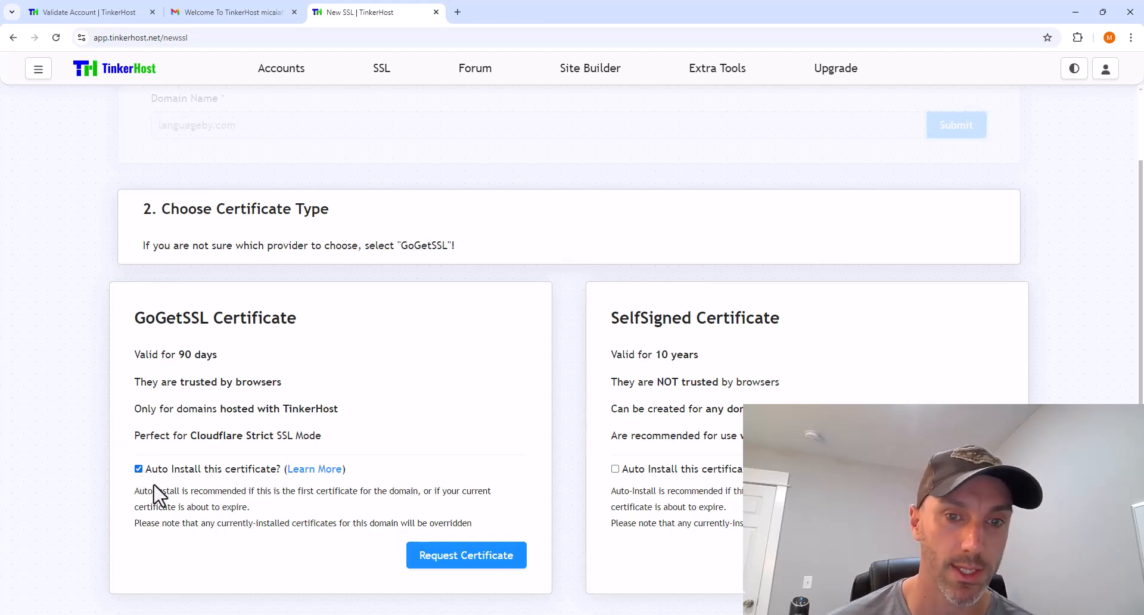
left_click(505, 560)
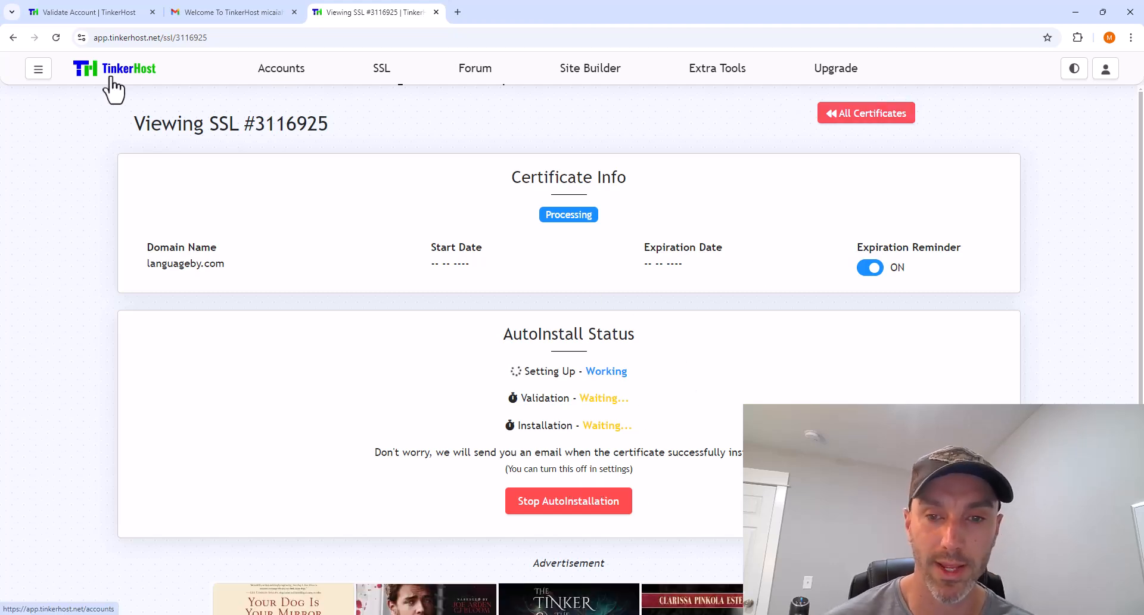
- Go to Accounts from the sidebar menu and open the LanguageBy account's file manager
left_click(37, 70)
left_click(81, 178)
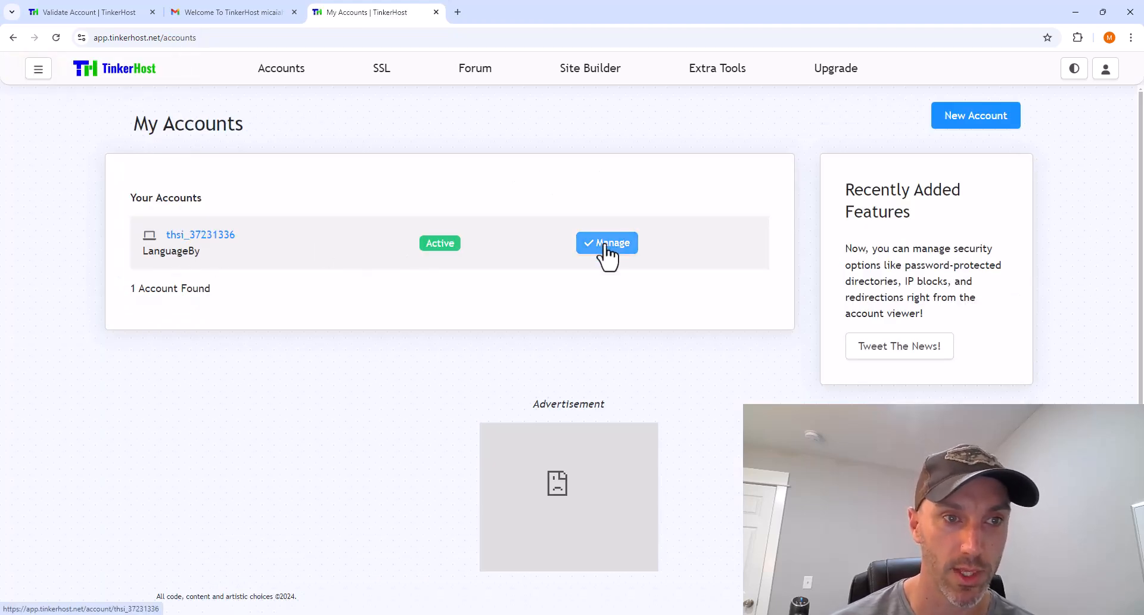
scroll(561, 214, "down", 1)
left_click(545, 203)
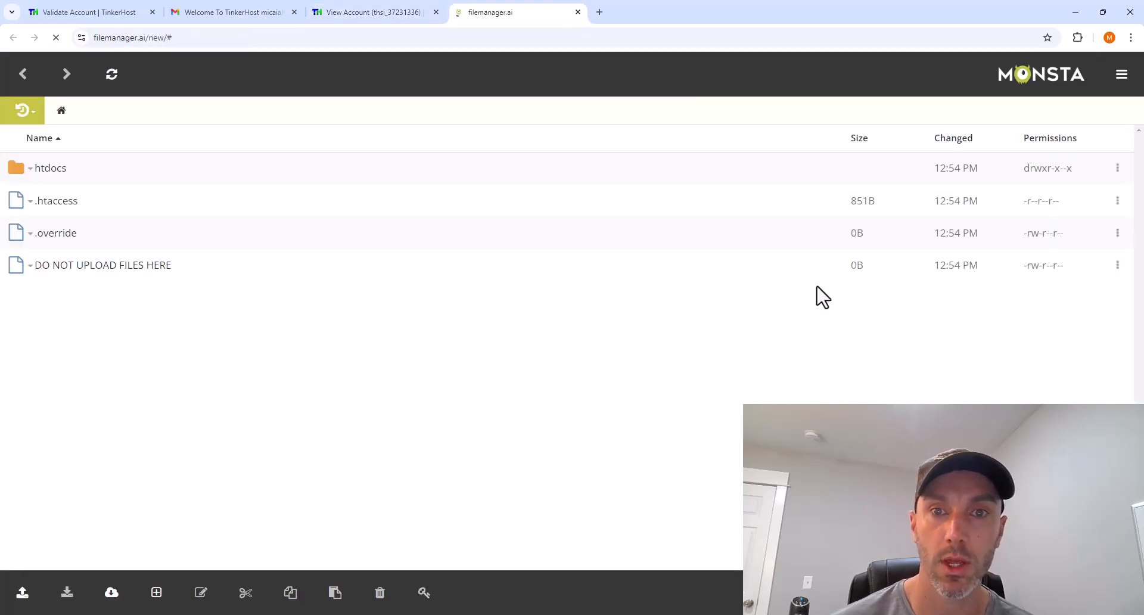
- Open htdocs and delete the placeholder file and index2.html
left_click(48, 169)
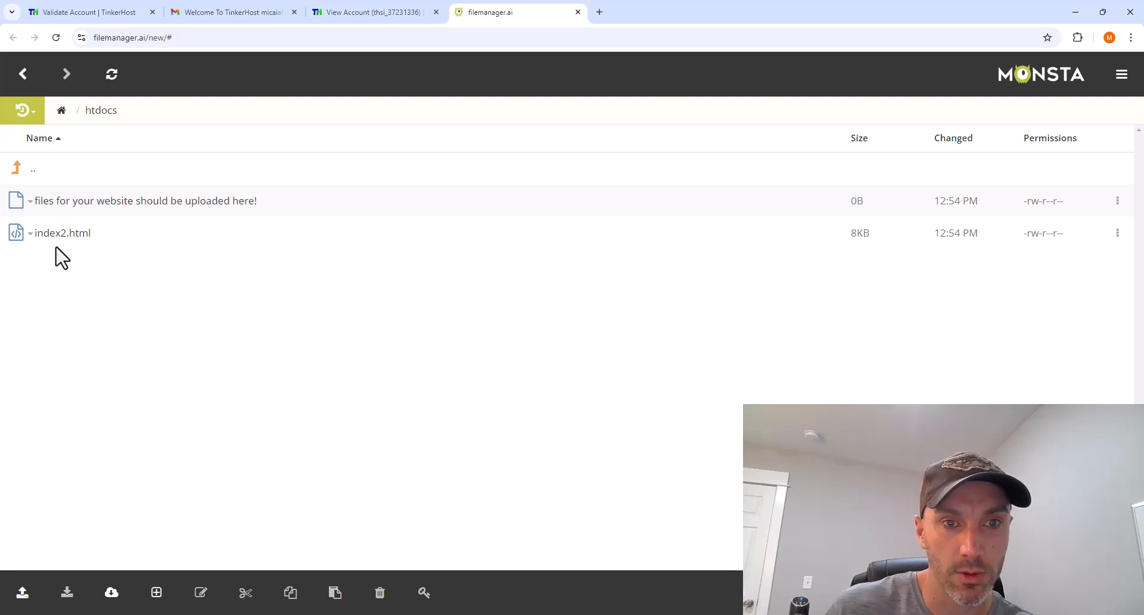
right_click(56, 207)
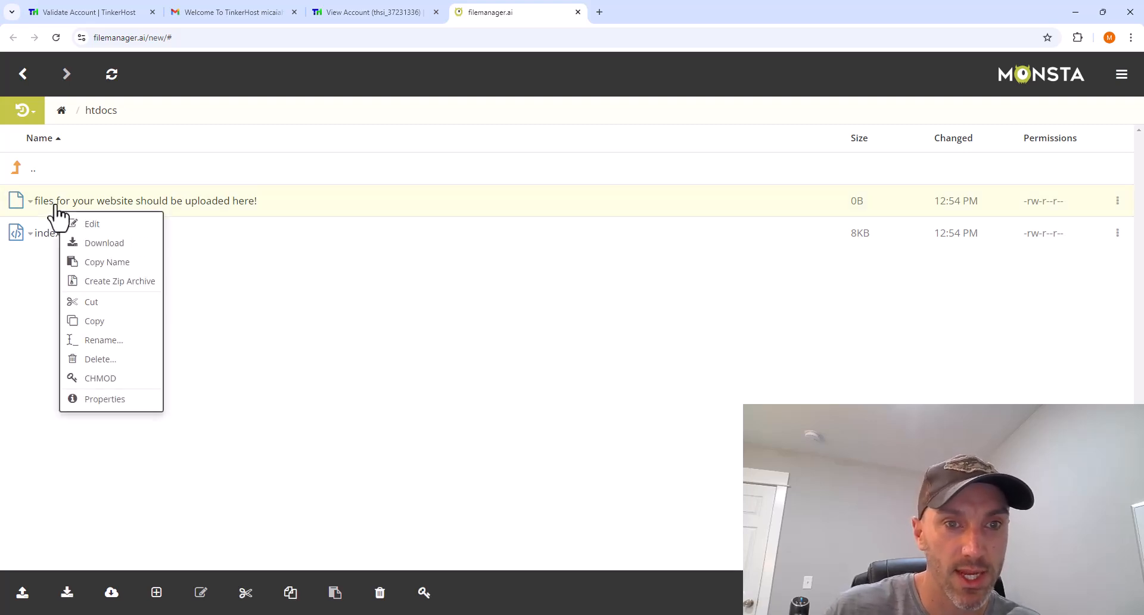
left_click(123, 365)
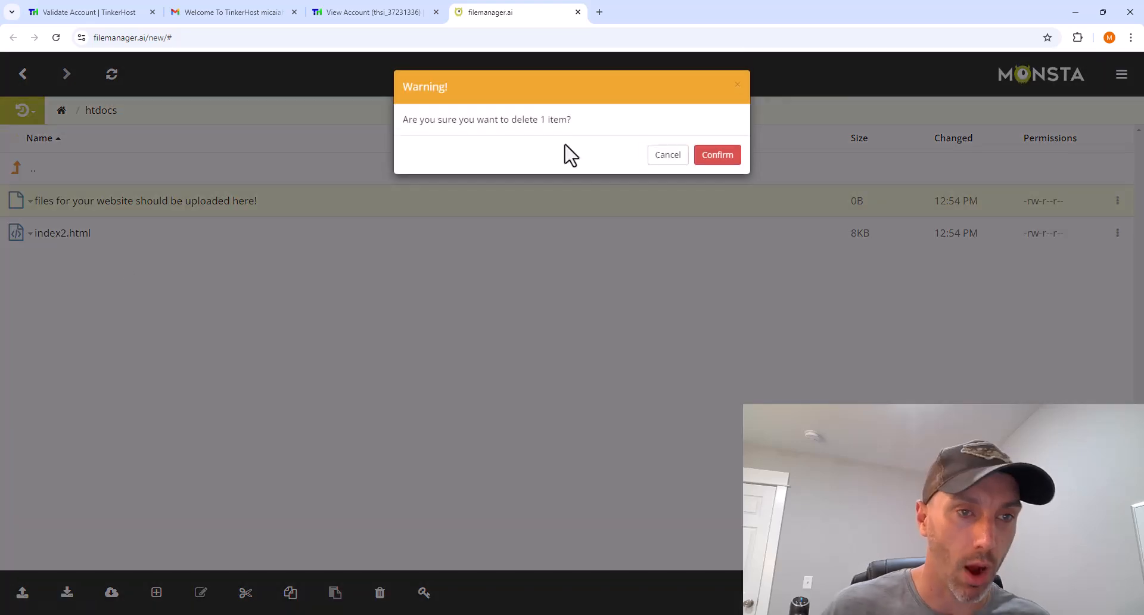
key("Return")
right_click(78, 208)
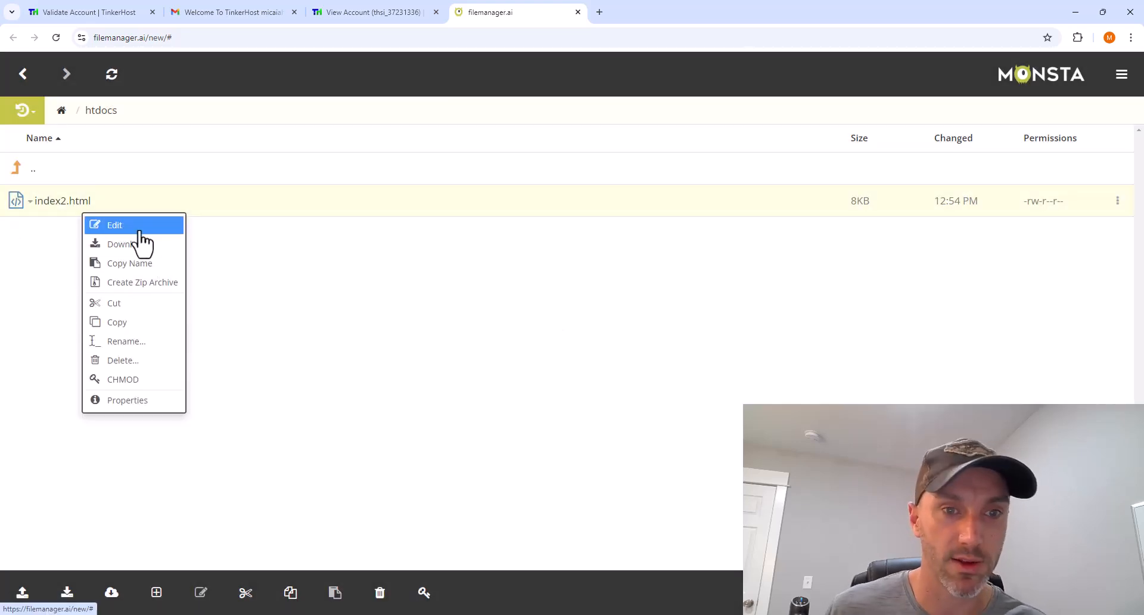
left_click(139, 361)
key("Return")
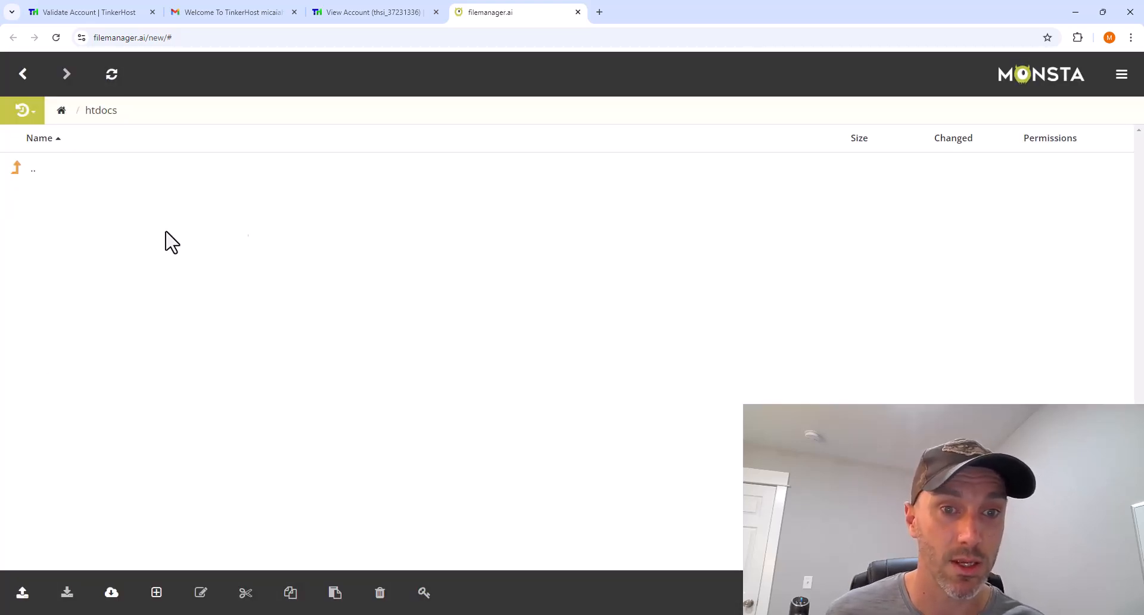
- Upload index.html from the local langby folder as a single file
left_click(22, 594)
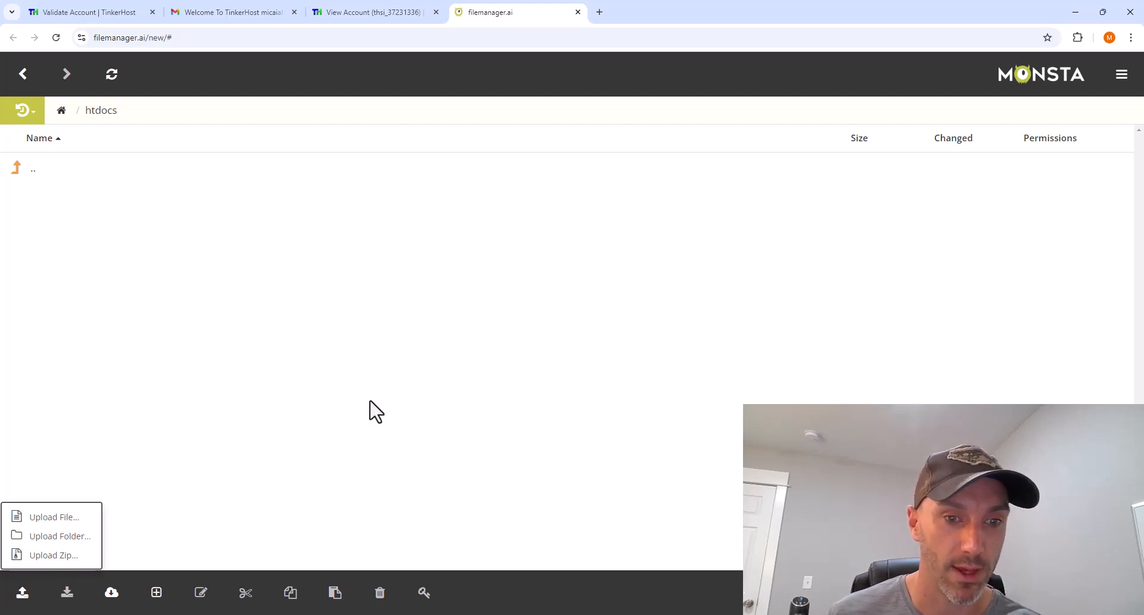
left_click(66, 521)
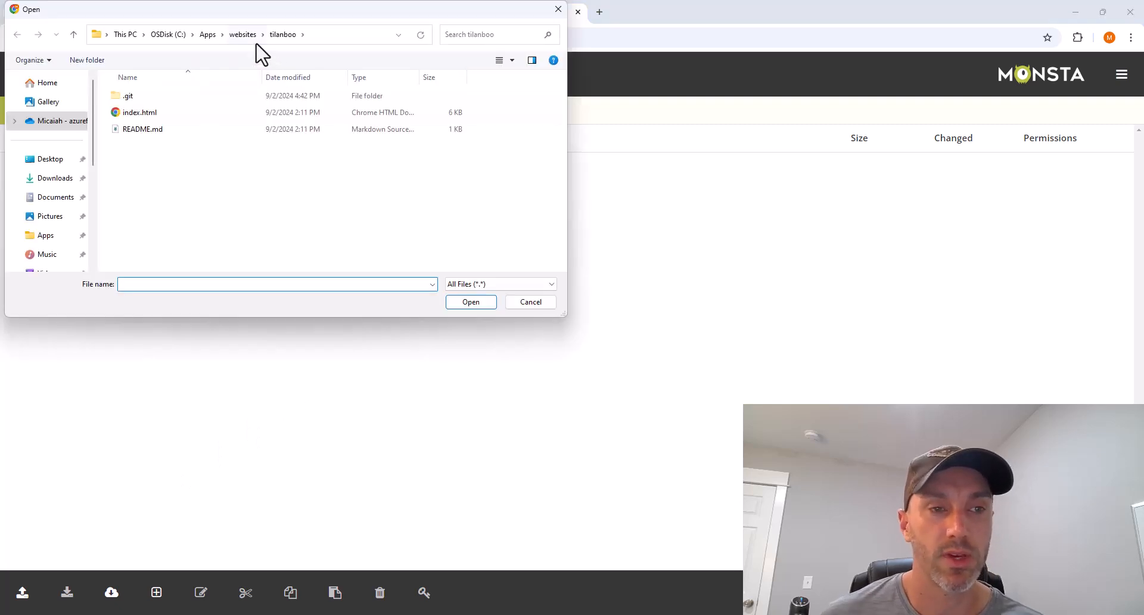
left_click(242, 35)
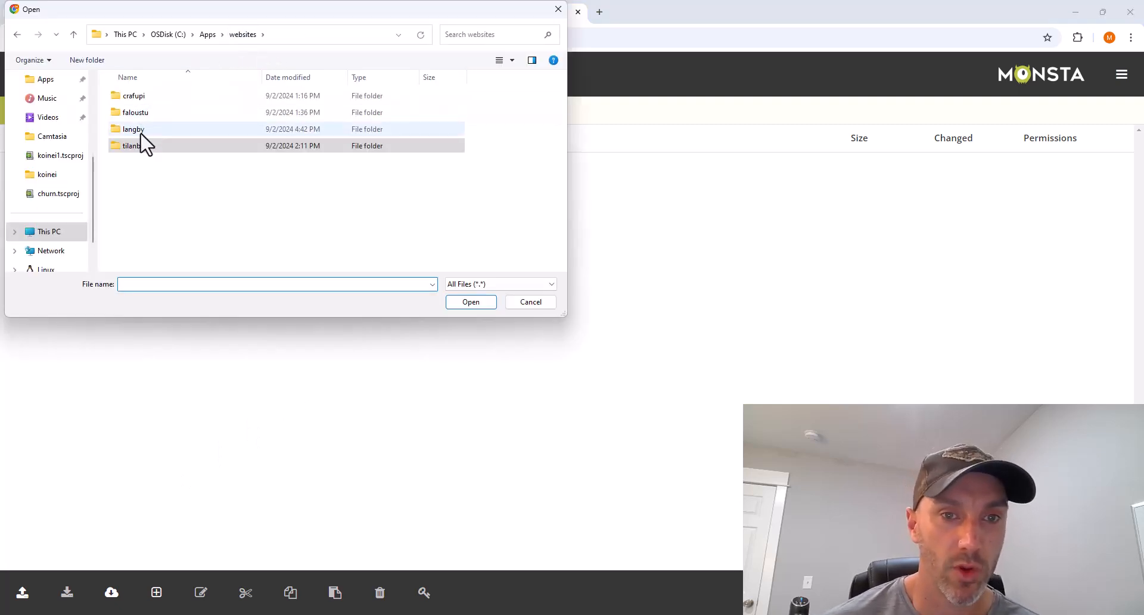
double_click(142, 131)
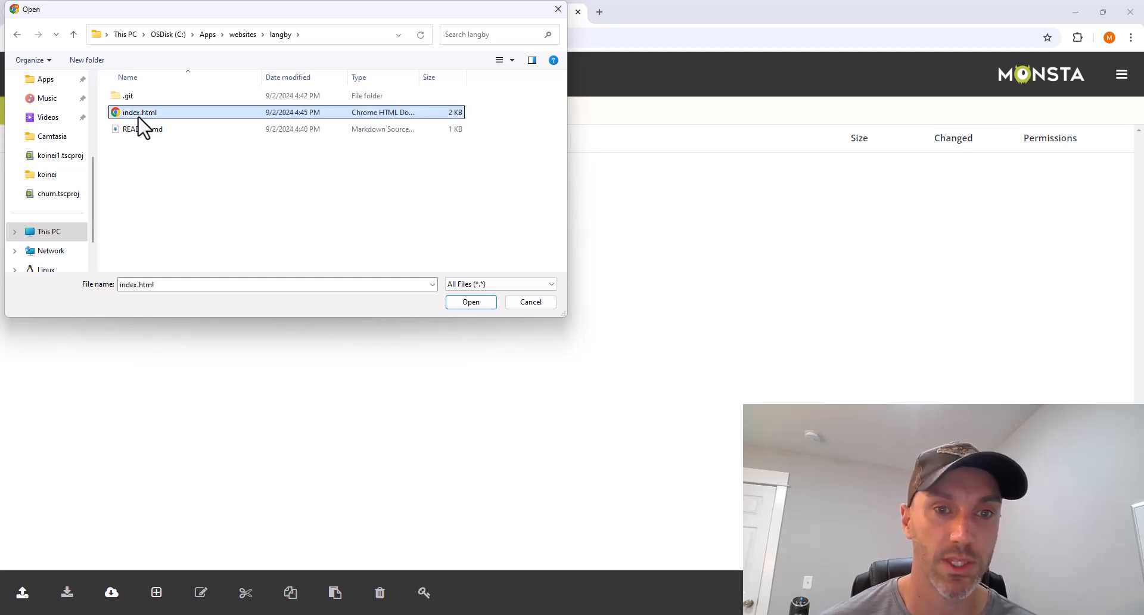
double_click(140, 113)
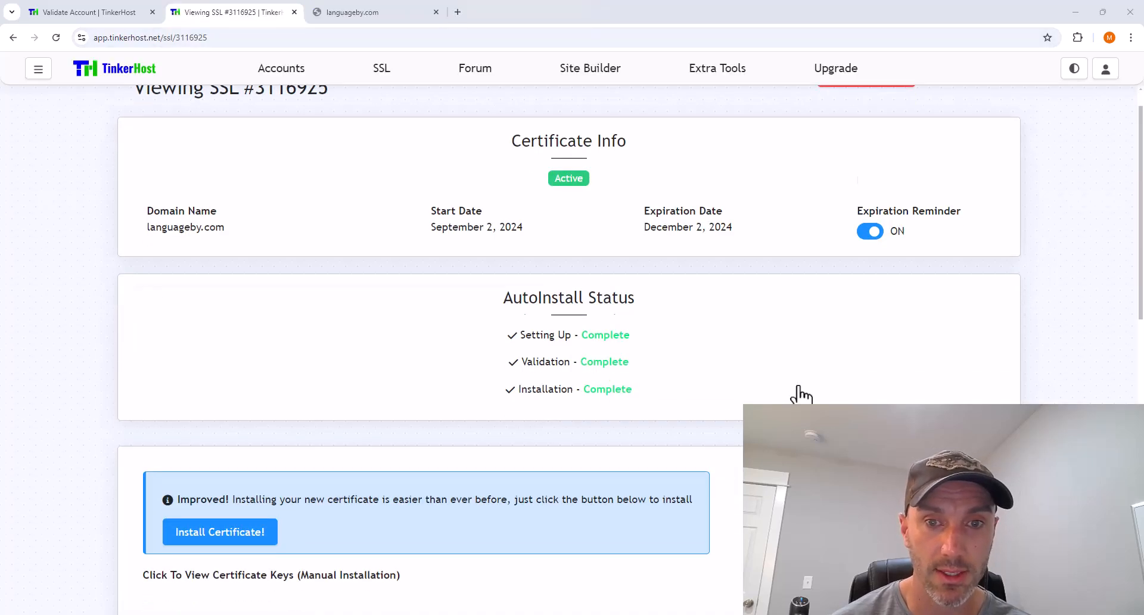
- Test the website over HTTPS, then return to the SSL certificate page
scroll(799, 396, "down", 2)
scroll(294, 533, "down", 5)
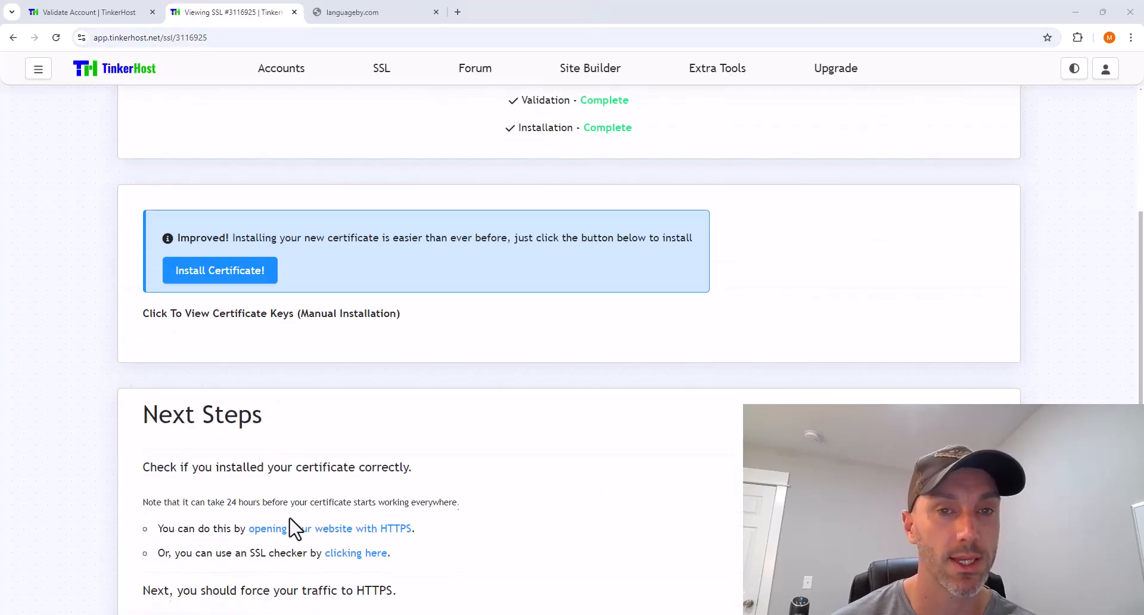
left_click(330, 410)
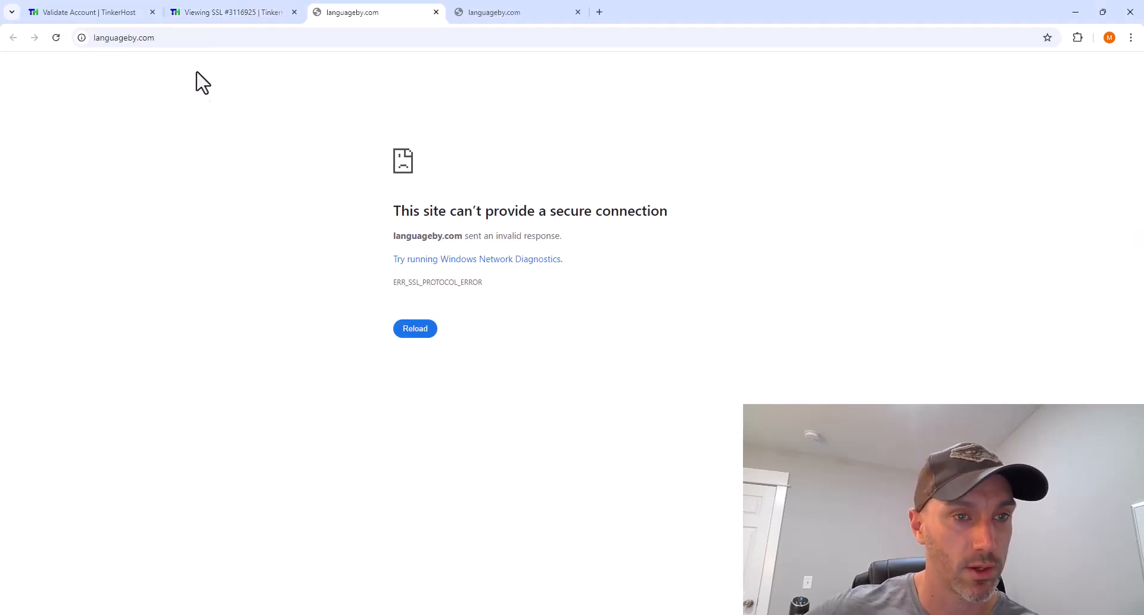
left_click(206, 14)
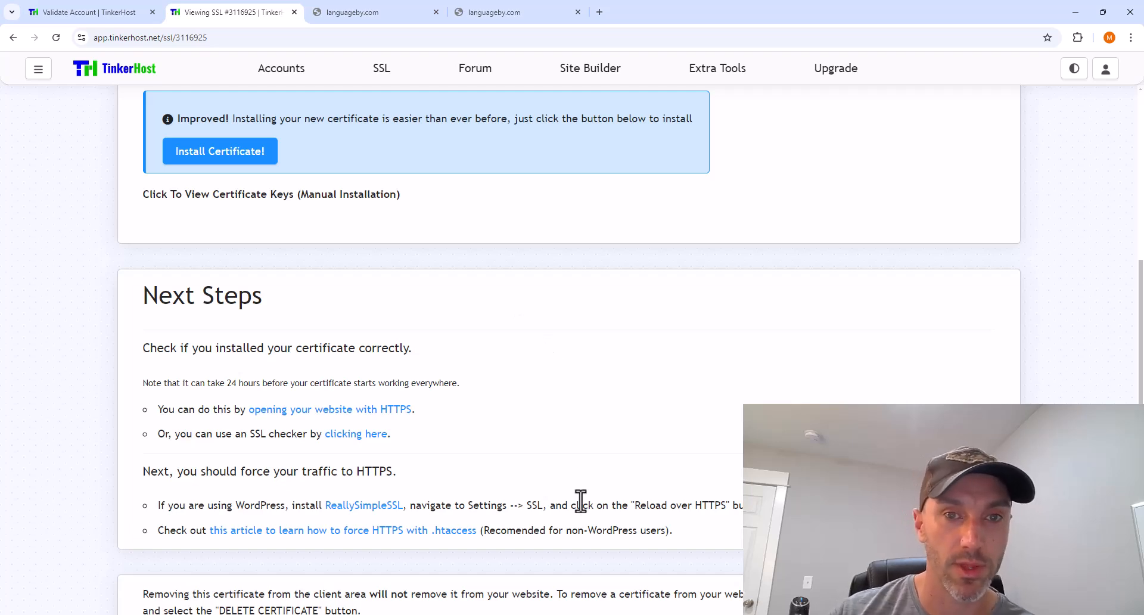
- Copy the force-HTTPS redirect code from the TinkerTechLab .htaccess article
right_click(453, 535)
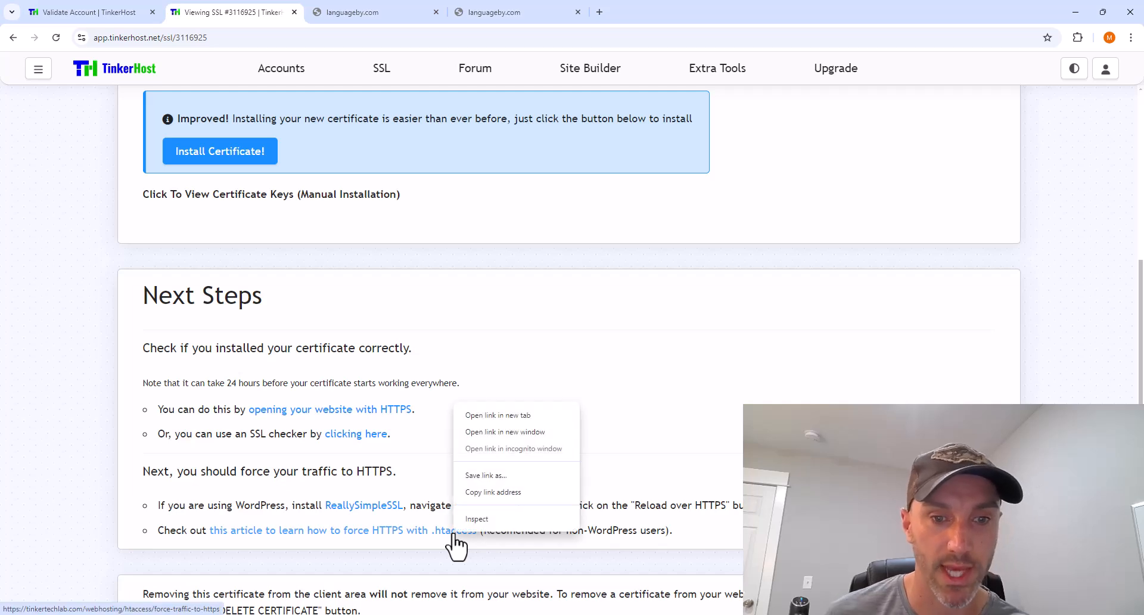
left_click(517, 417)
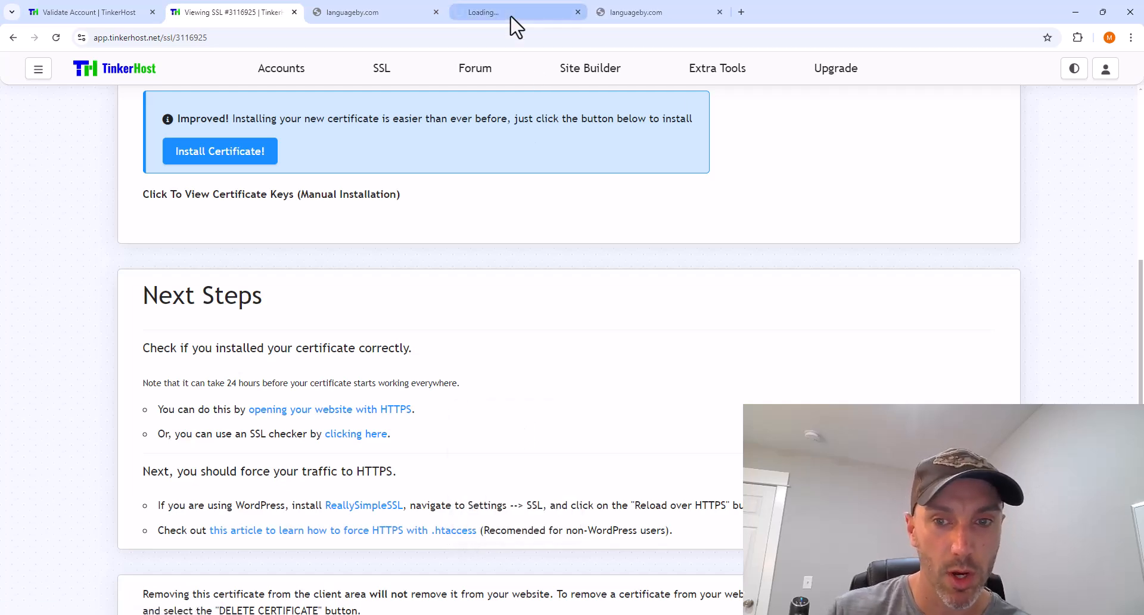
left_click(511, 14)
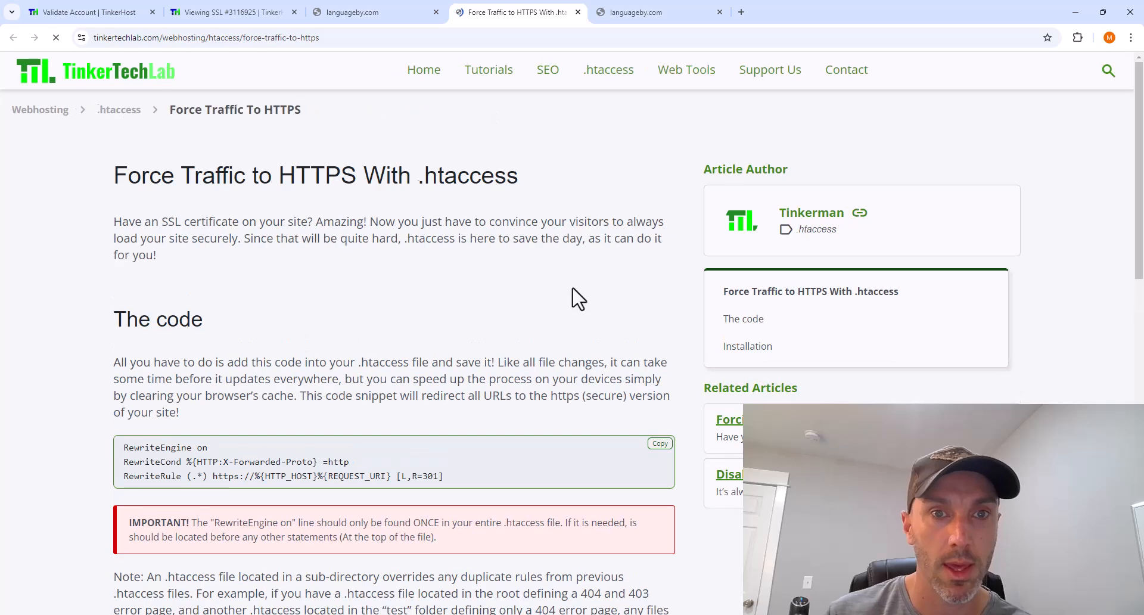
scroll(572, 299, "down", 2)
mouse_move(631, 349)
left_click(659, 325)
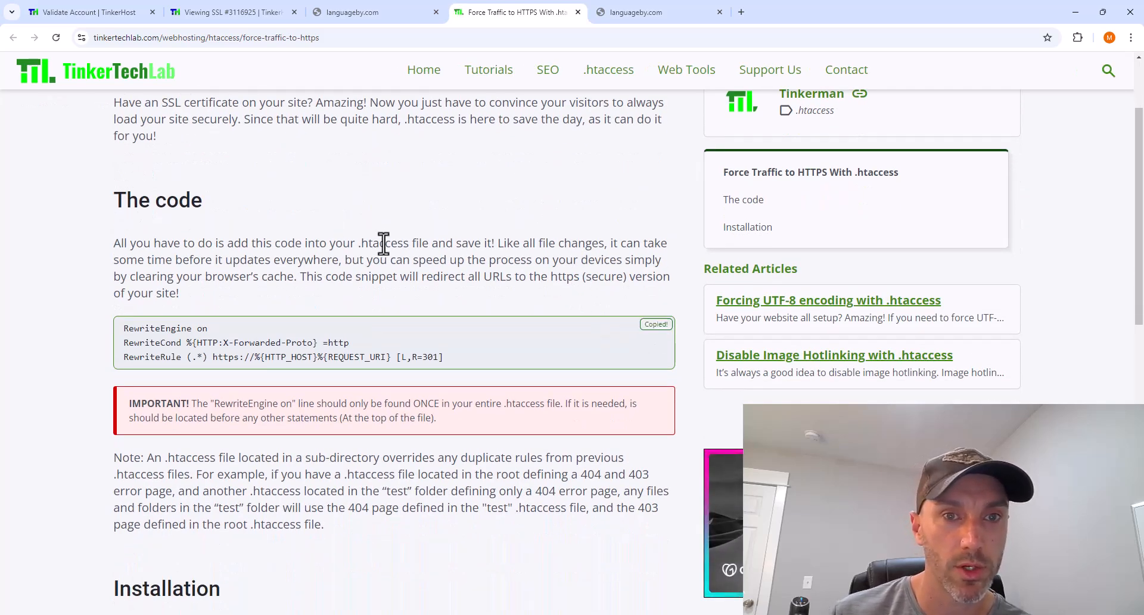
left_click(172, 16)
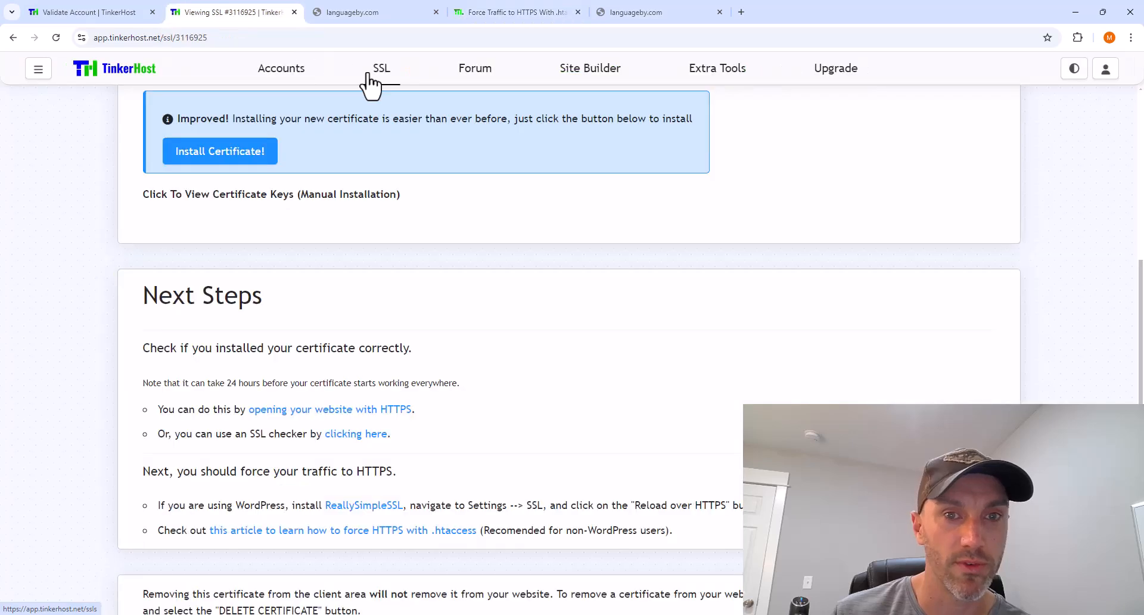
- Open the TinkerHost Accounts list in a new tab from the sidebar menu
left_click(38, 70)
right_click(83, 178)
left_click(113, 190)
left_click(655, 12)
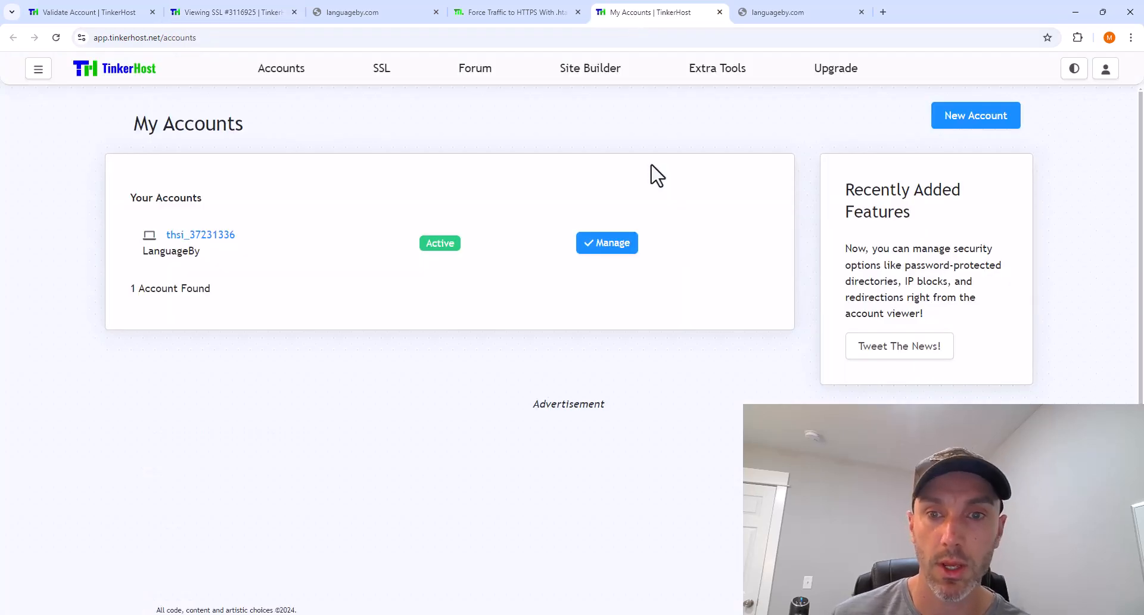
- Open the LanguageBy account's file manager and edit the root .htaccess file at empty line 22
left_click(606, 242)
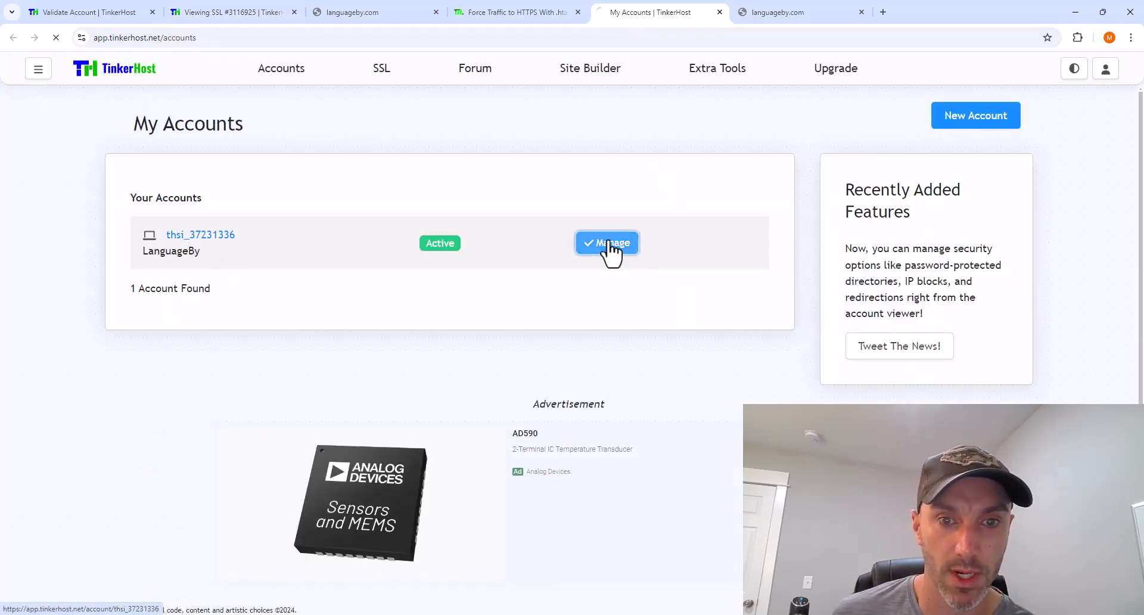
left_click(608, 243)
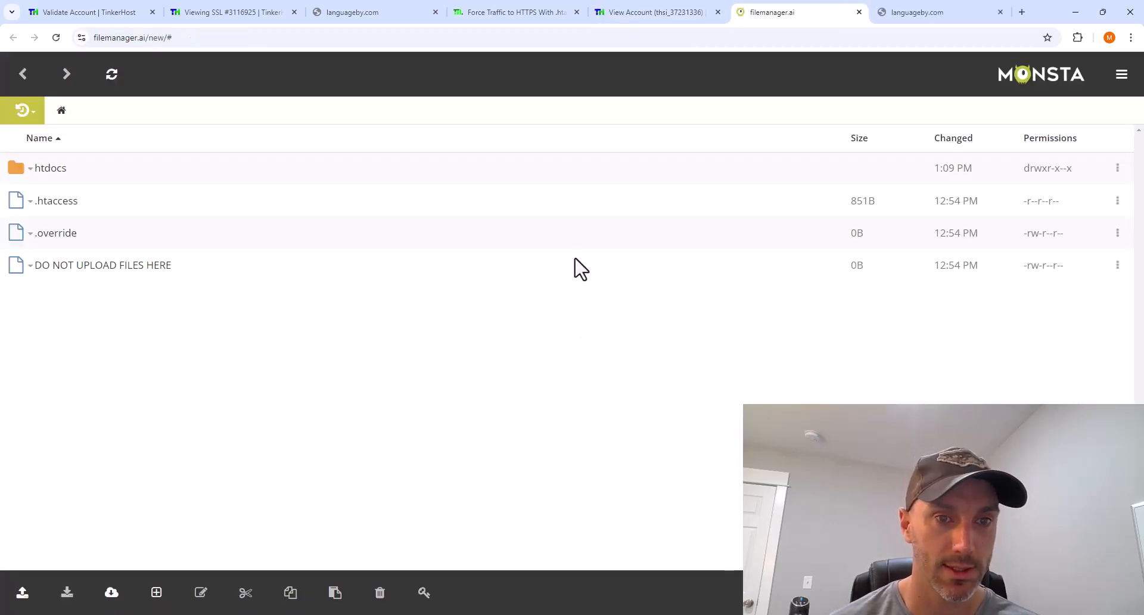
right_click(49, 204)
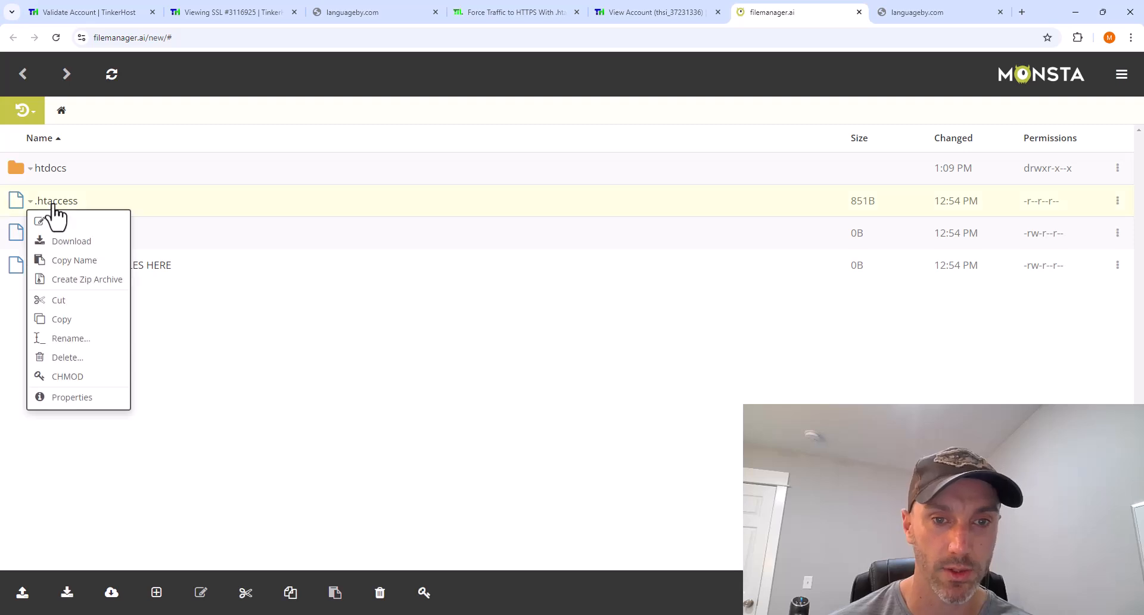
left_click(68, 222)
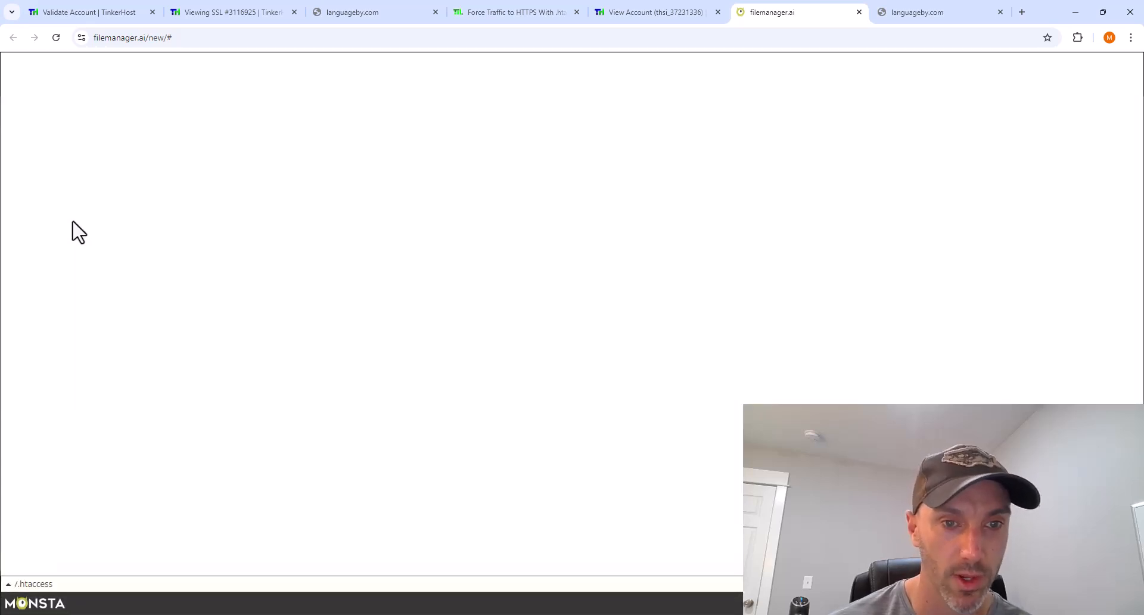
left_click(135, 317)
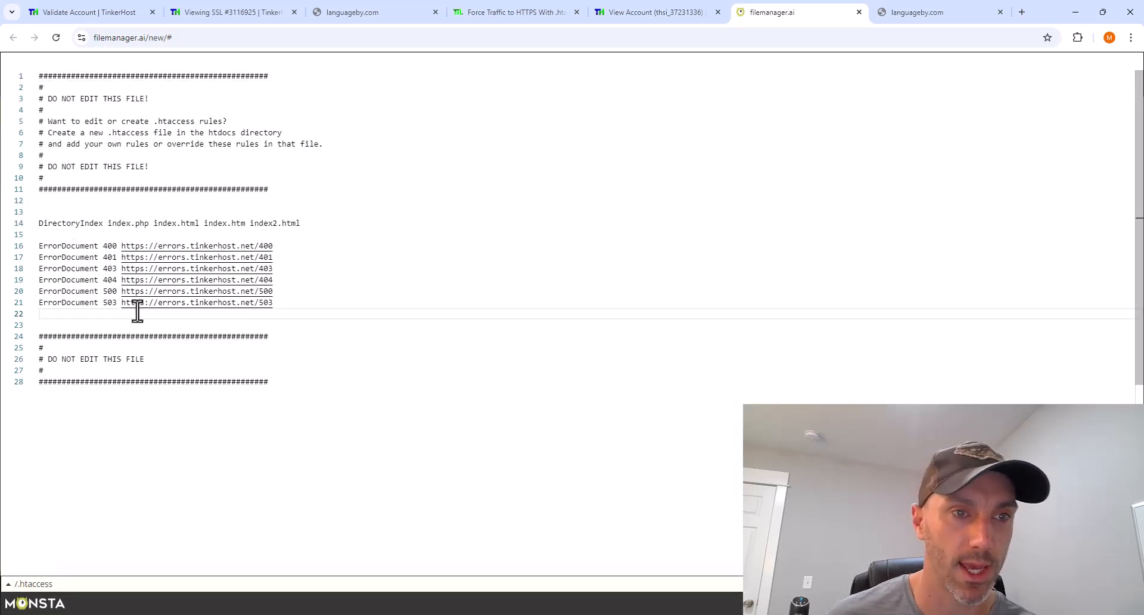
- Paste the three HTTPS redirect rules into .htaccess, try saving, and dismiss the permission-denied error
key("ctrl+v")
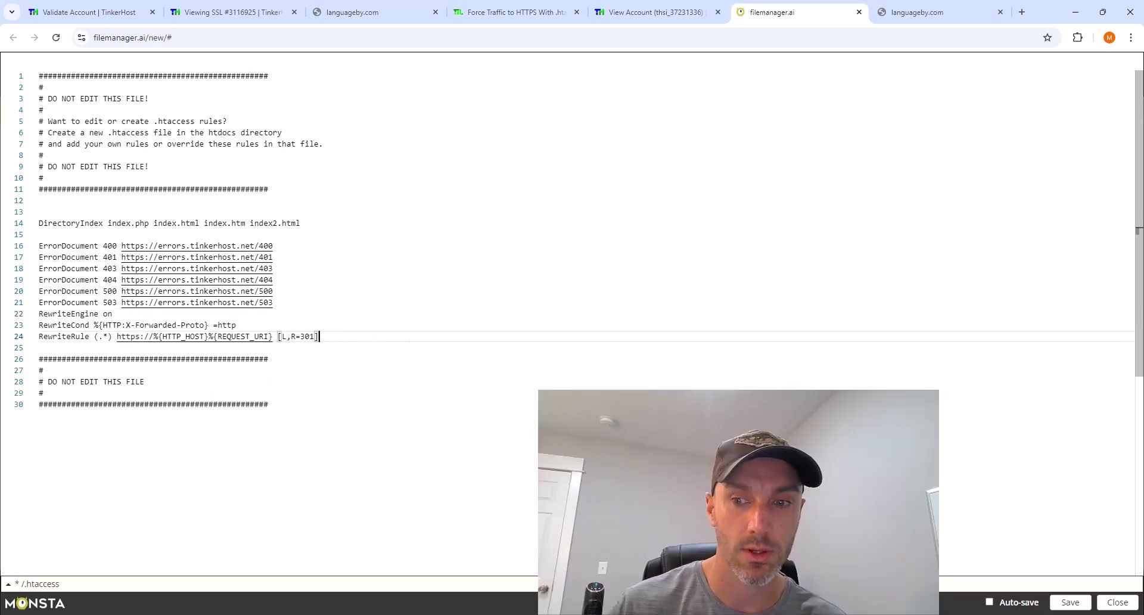
left_click(1066, 605)
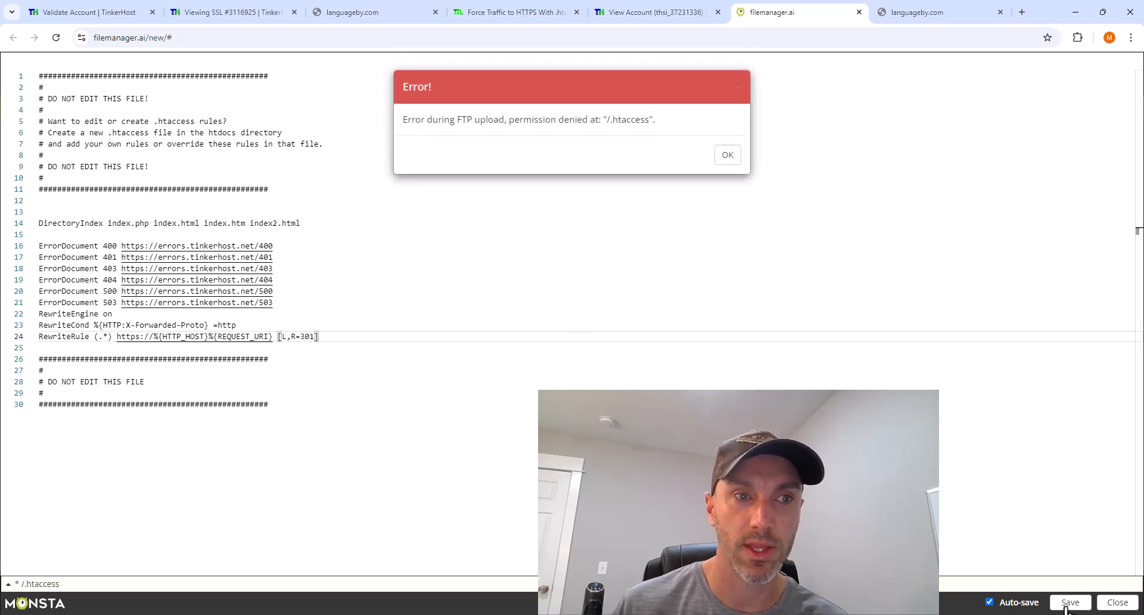
left_click(729, 158)
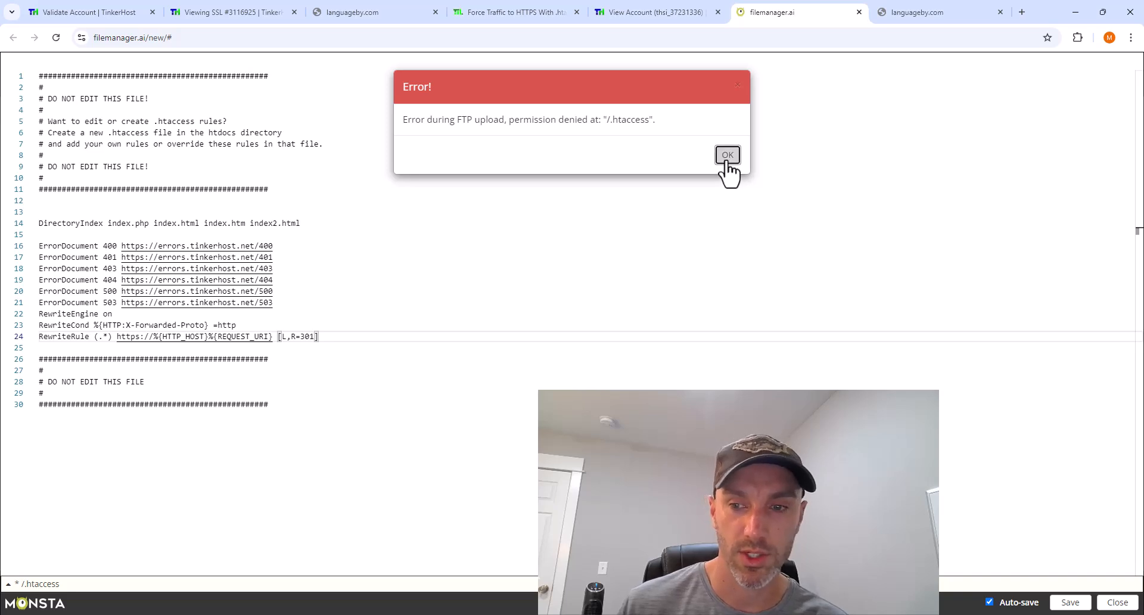
- Add a blank line after the rules, retry saving, dismiss the error again, and close the editor
key("Return")
left_click(345, 339)
left_click(1066, 605)
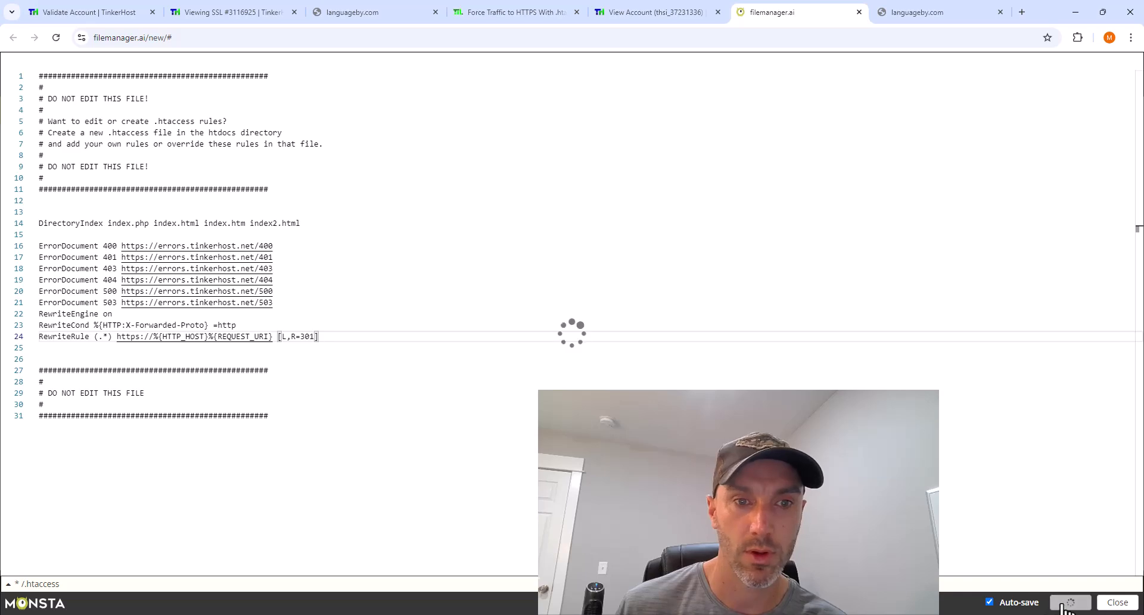
left_click(729, 156)
left_click(1118, 602)
left_click(939, 13)
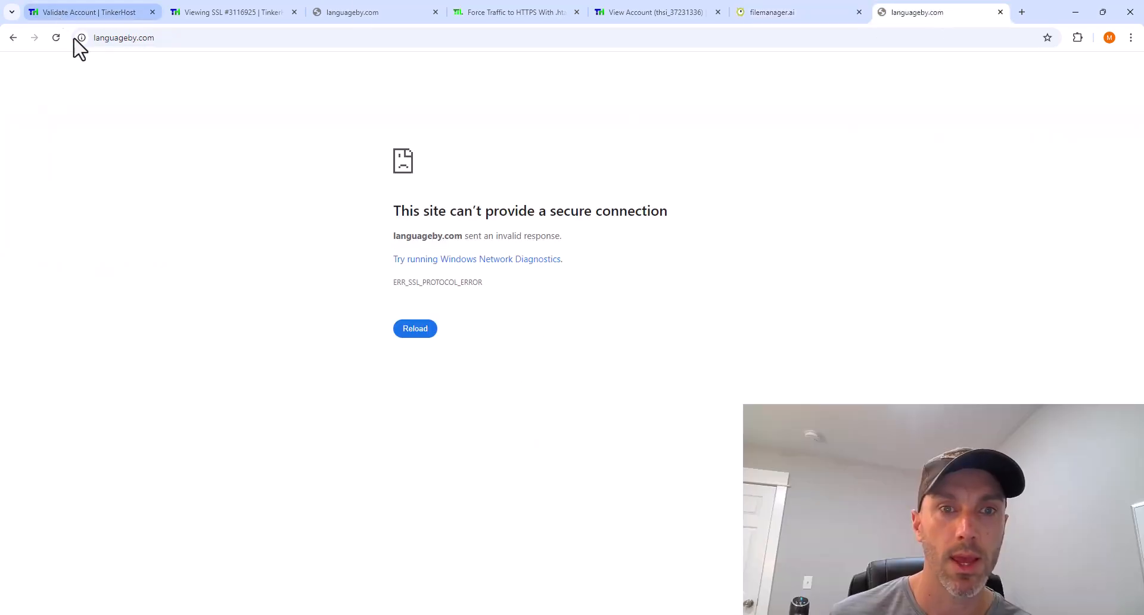
left_click(137, 37)
left_click(140, 38)
key("Return")
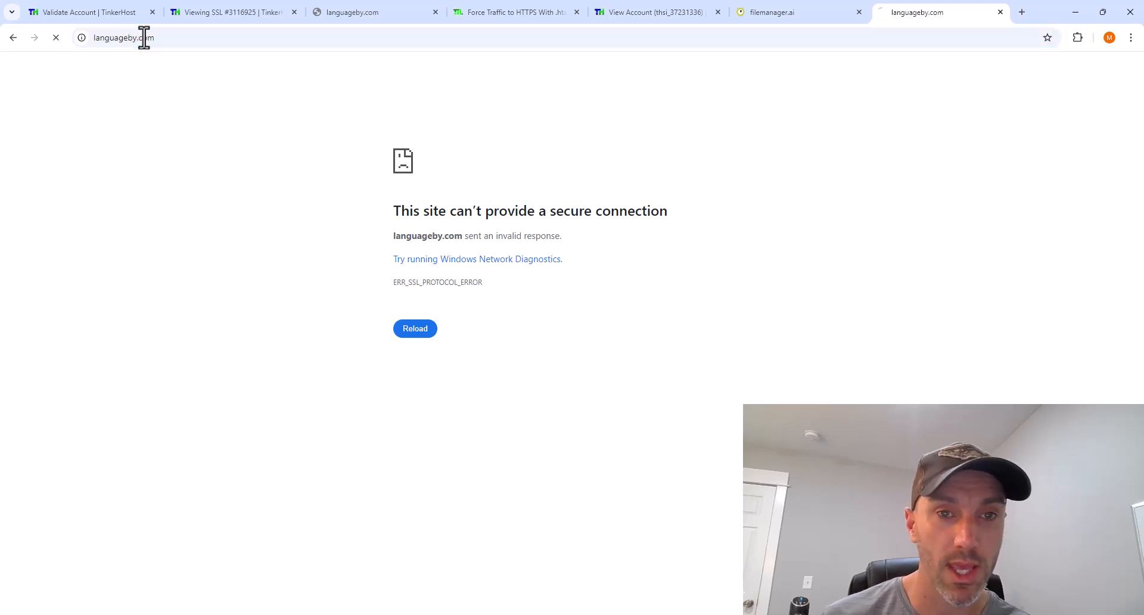
left_click(145, 37)
left_click(138, 37)
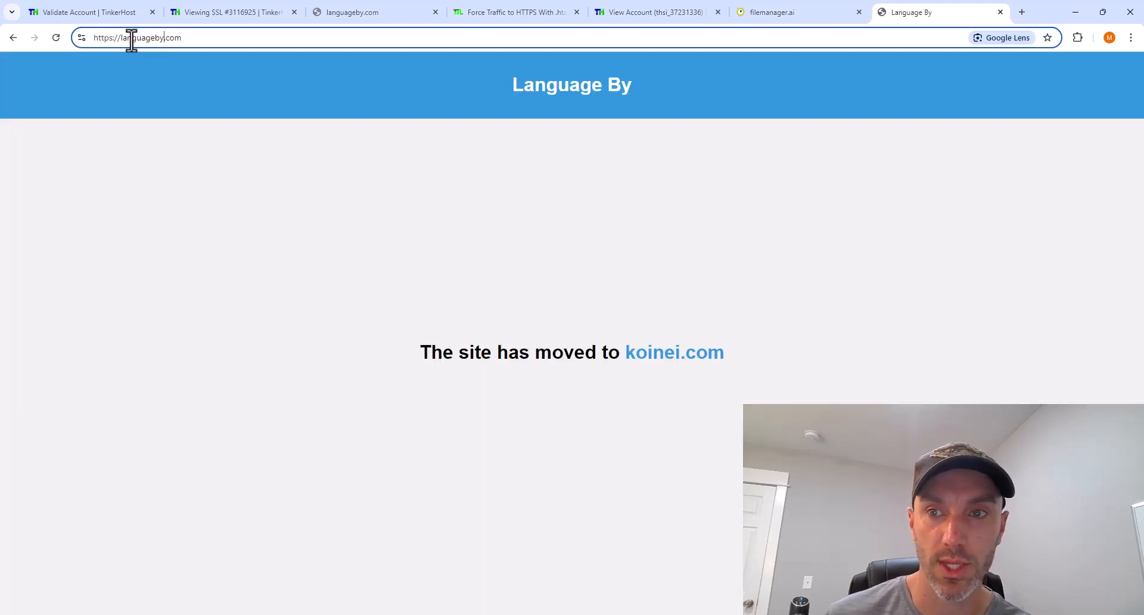